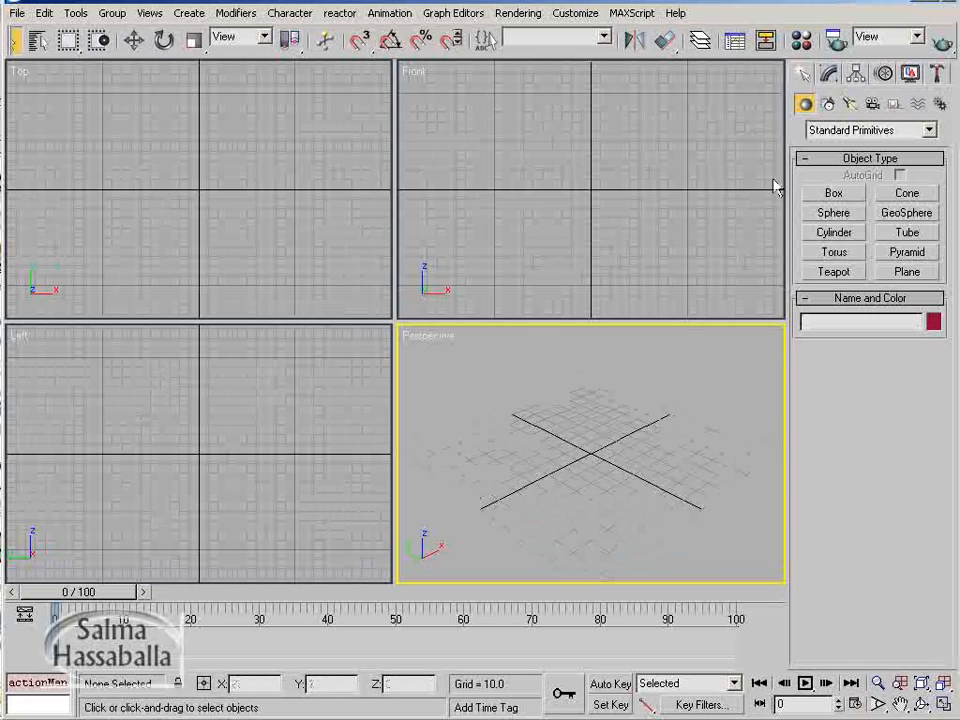
Create a plane in the Top viewport and set both its length and width to 250.
click(907, 272)
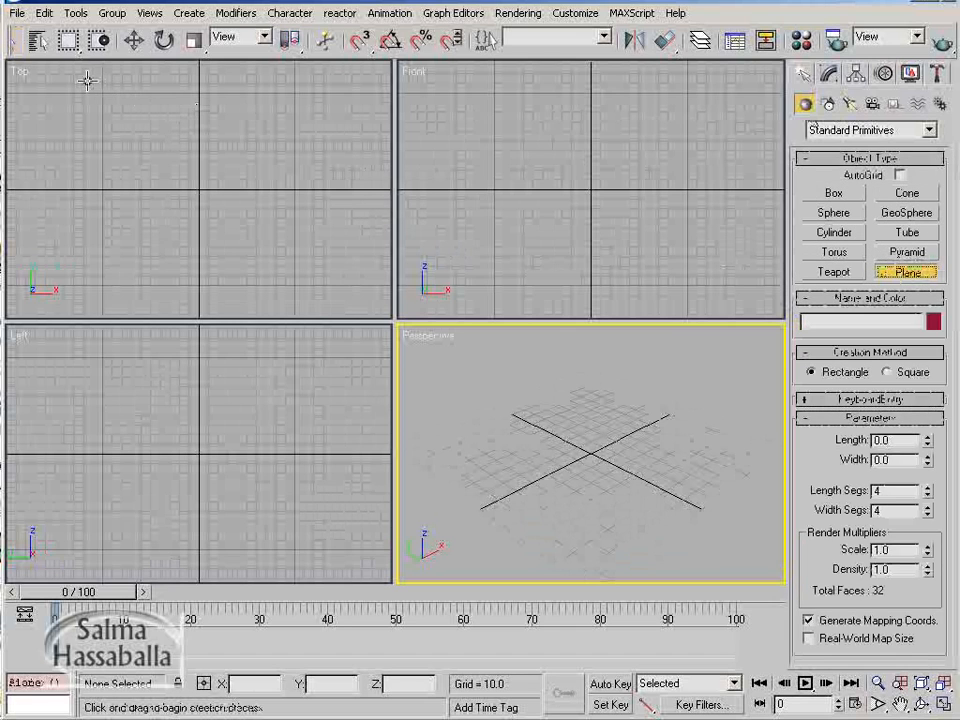
drag(87, 80, 308, 273)
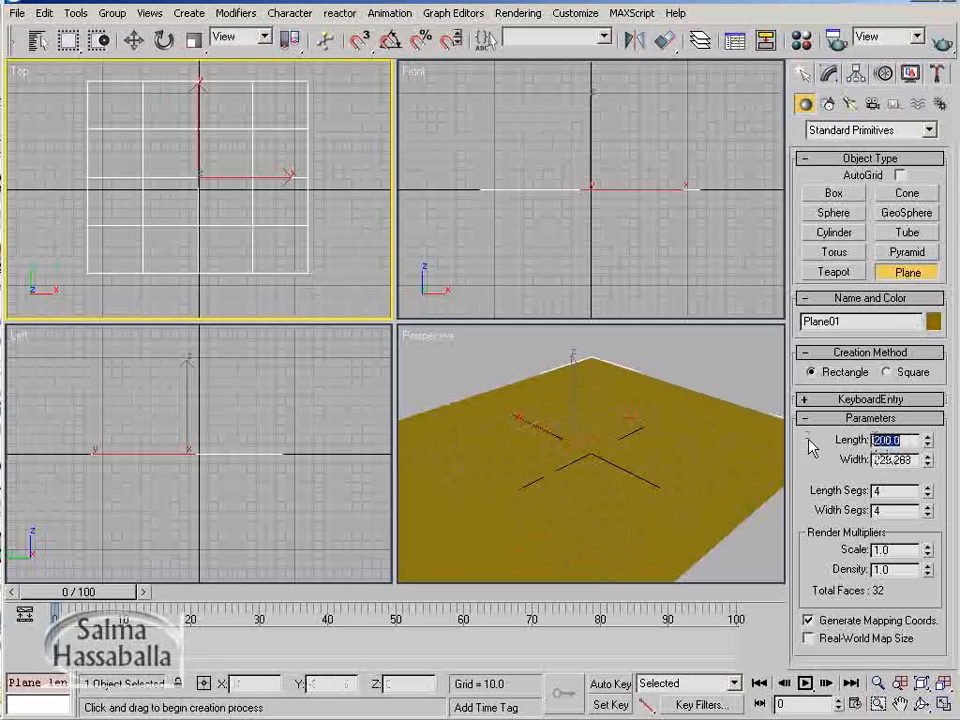
text(250)
key(Return)
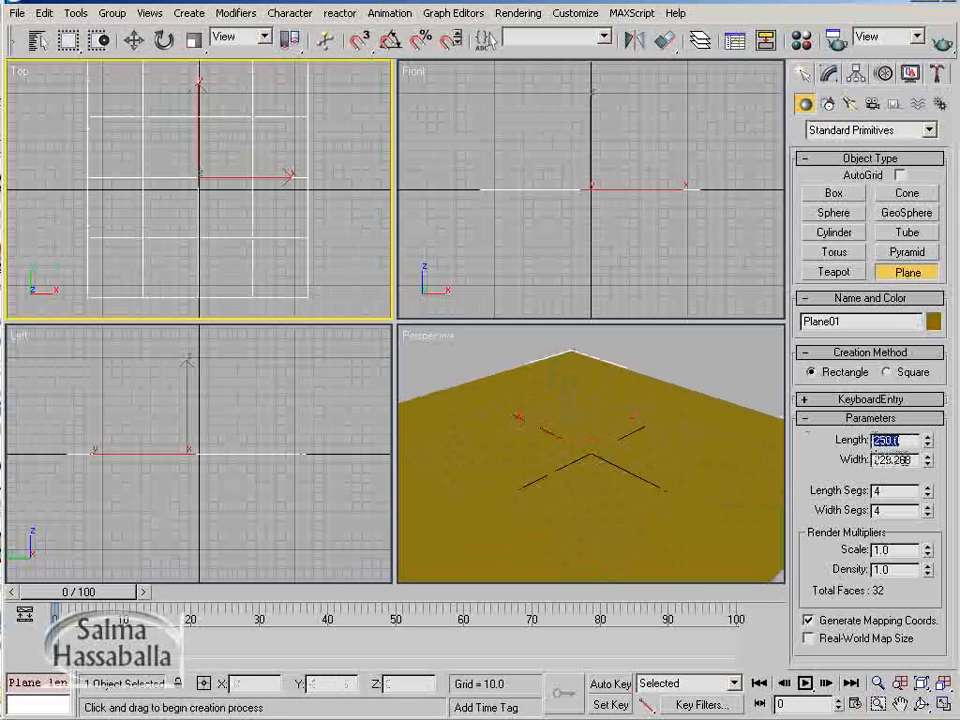
key(Tab)
text(25)
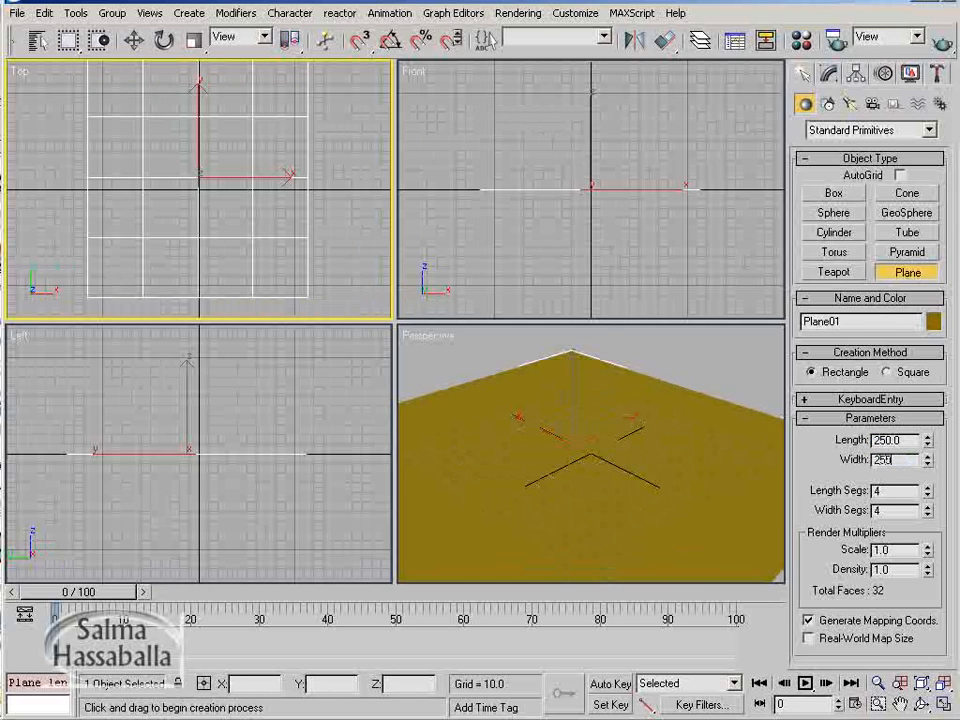
text(0)
key(Return)
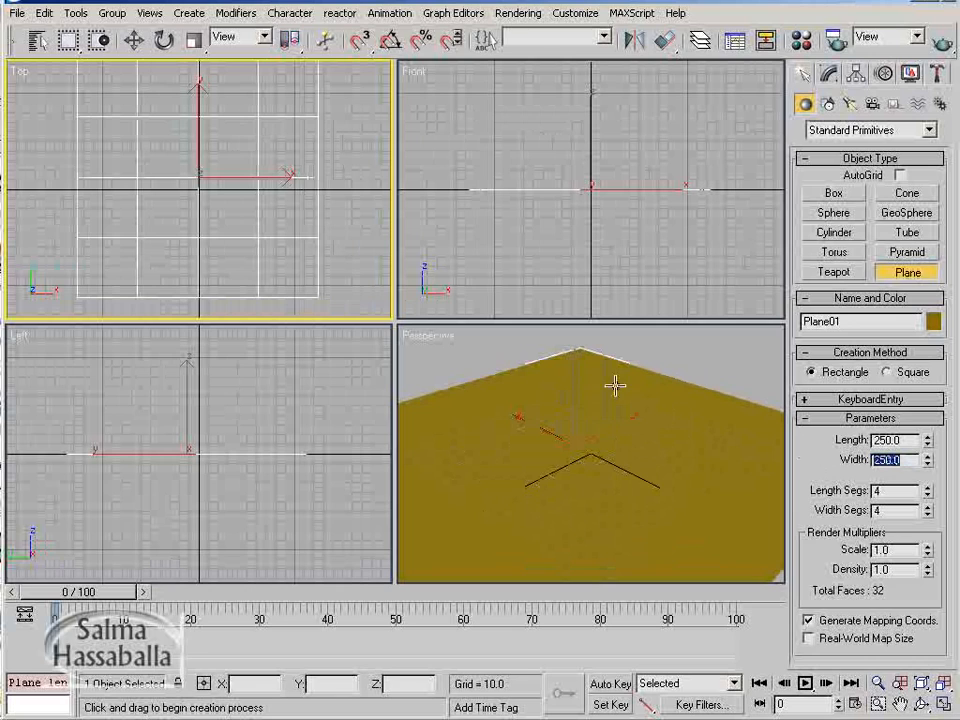
Move the plane to the world origin by resetting its X and Y positions to 0.
click(134, 42)
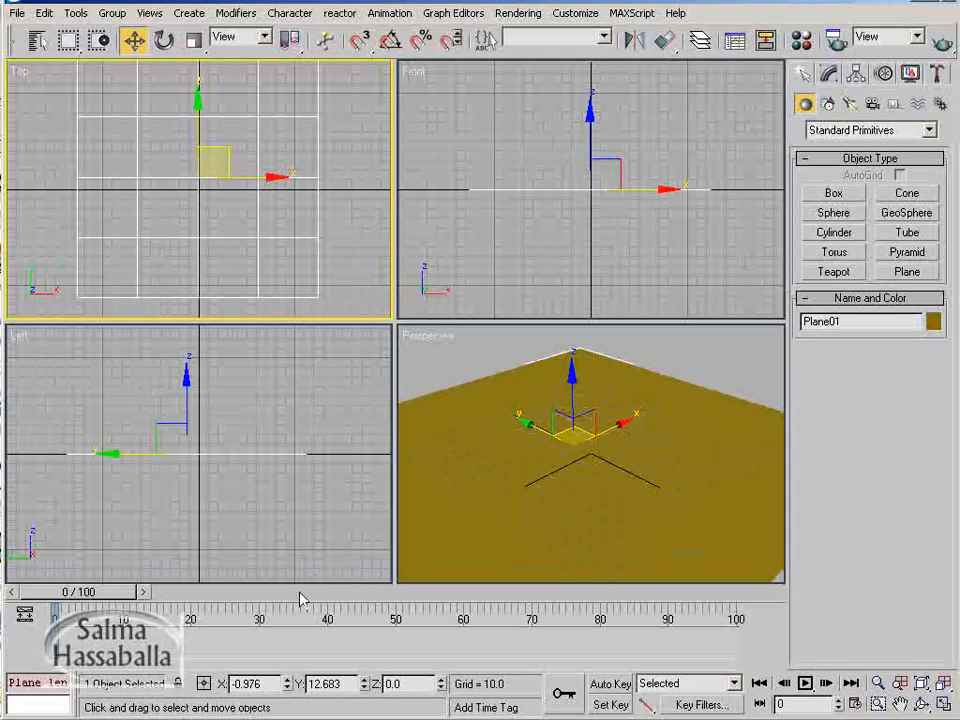
right_click(289, 685)
right_click(365, 686)
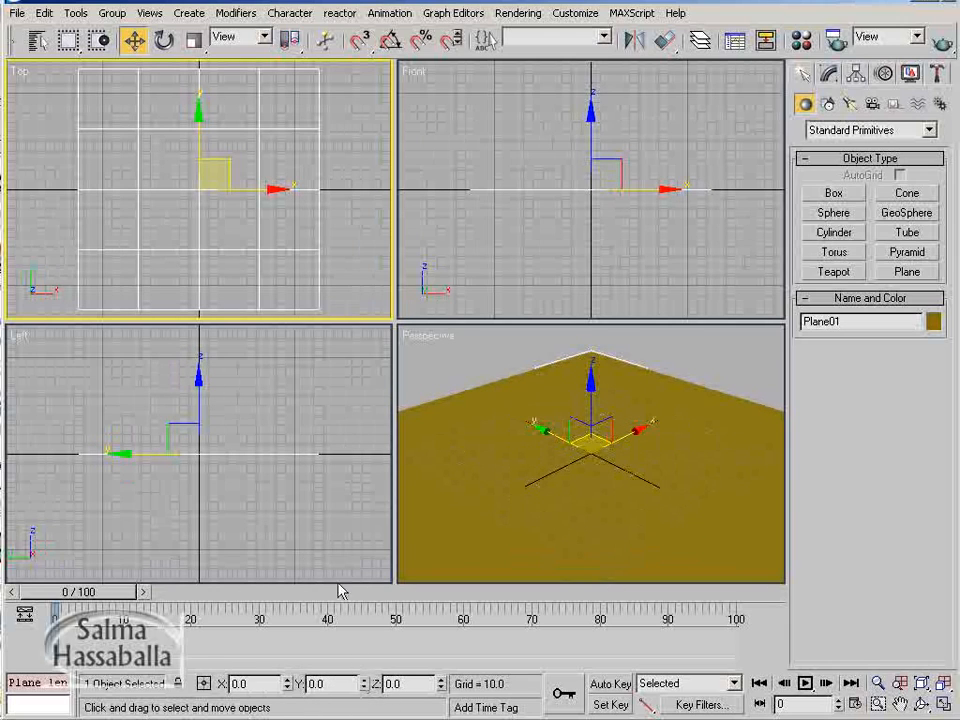
Open the Material Editor and rename the first sample material as Land.
click(804, 42)
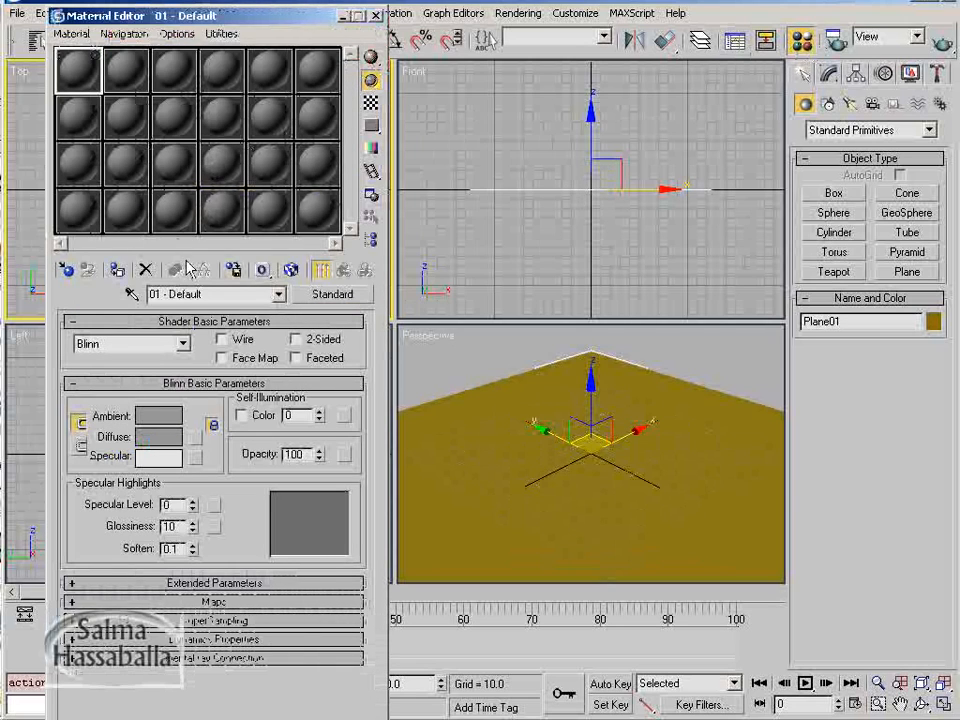
click(210, 292)
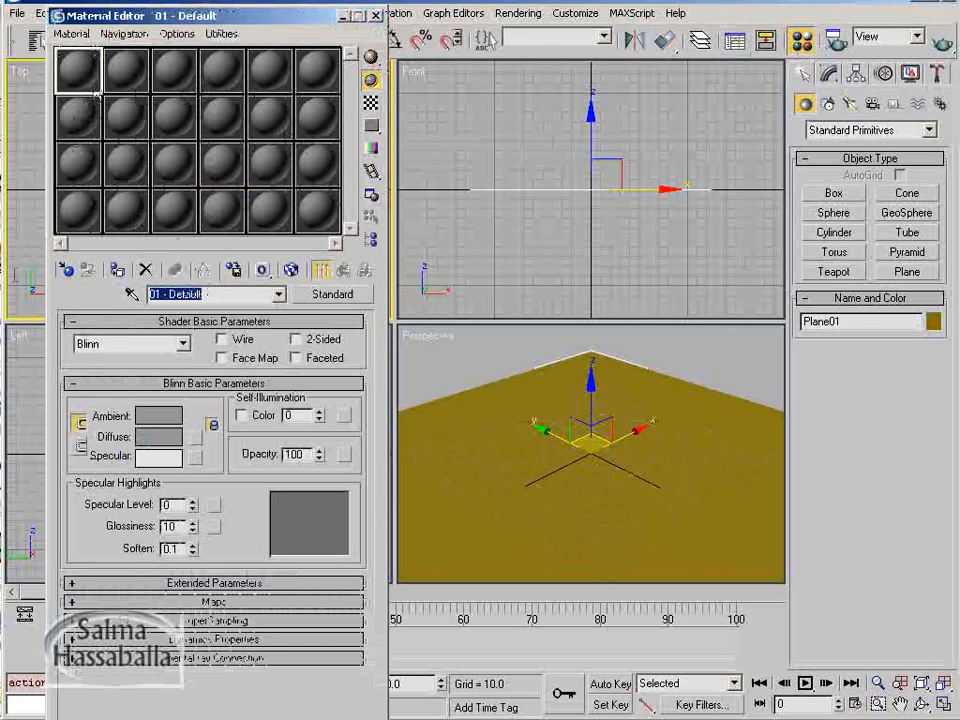
text(Land)
key(Return)
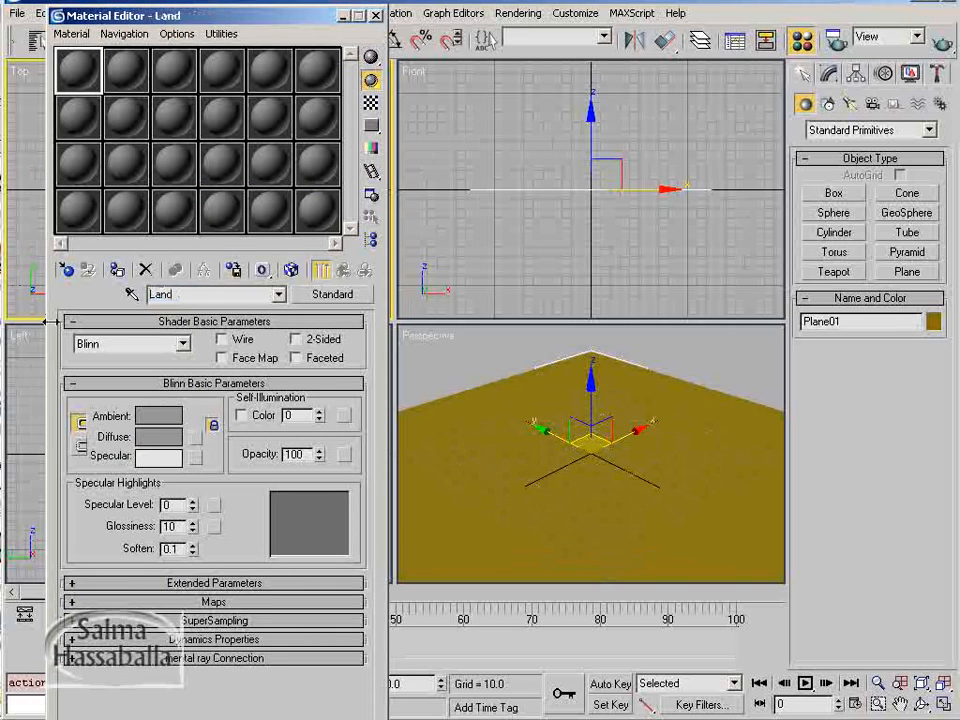
Load the Disp_Land PSD as a Bitmap in the Land material's Displacement map, using collapsed layers.
click(213, 602)
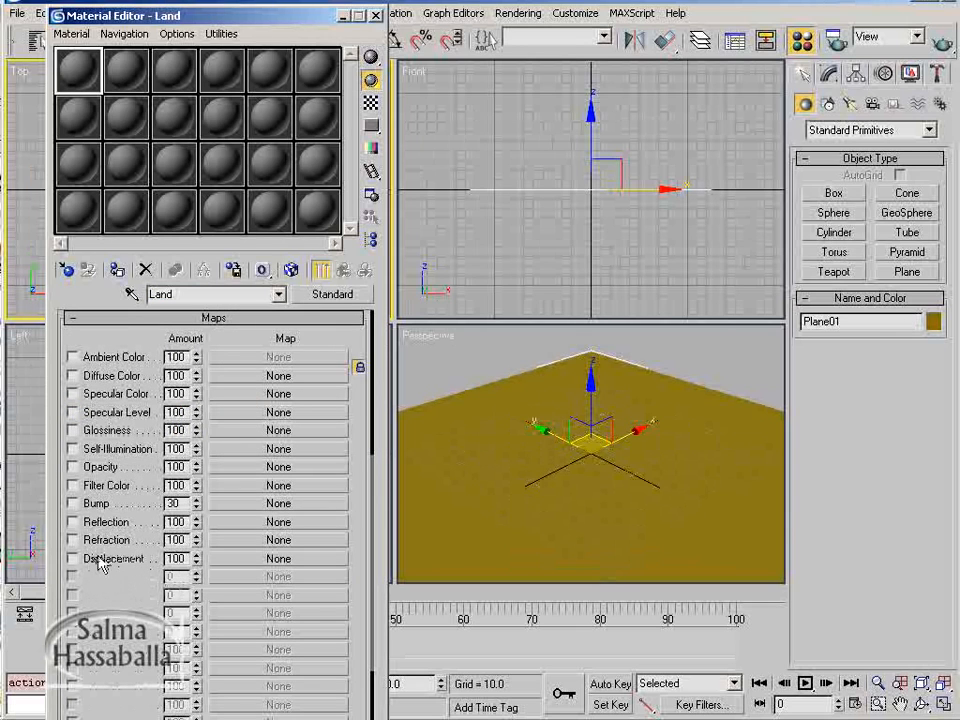
click(258, 562)
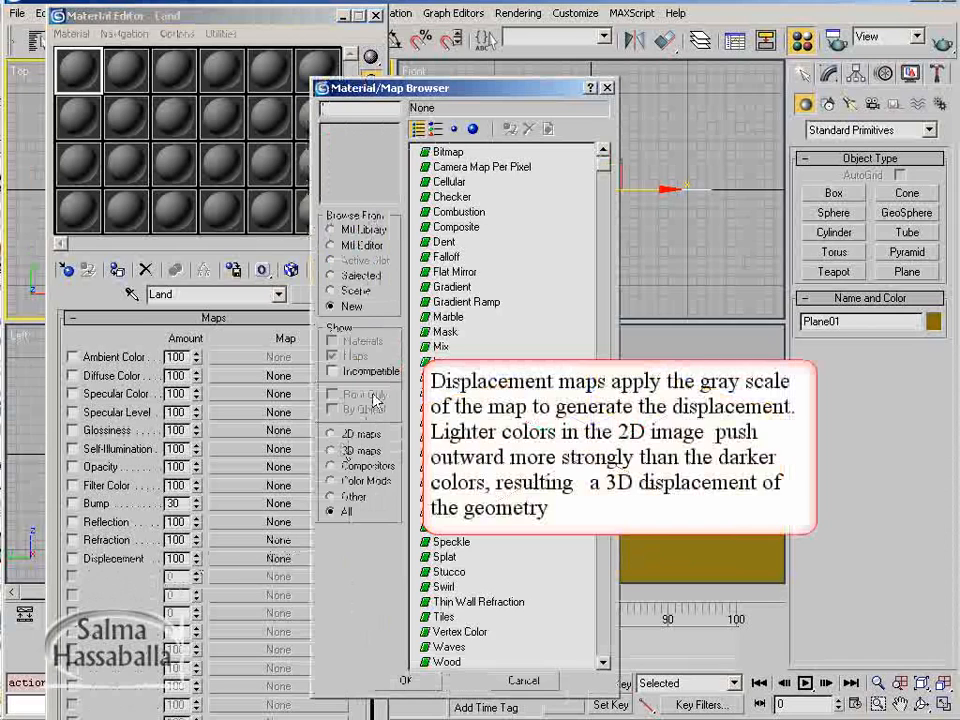
double_click(449, 152)
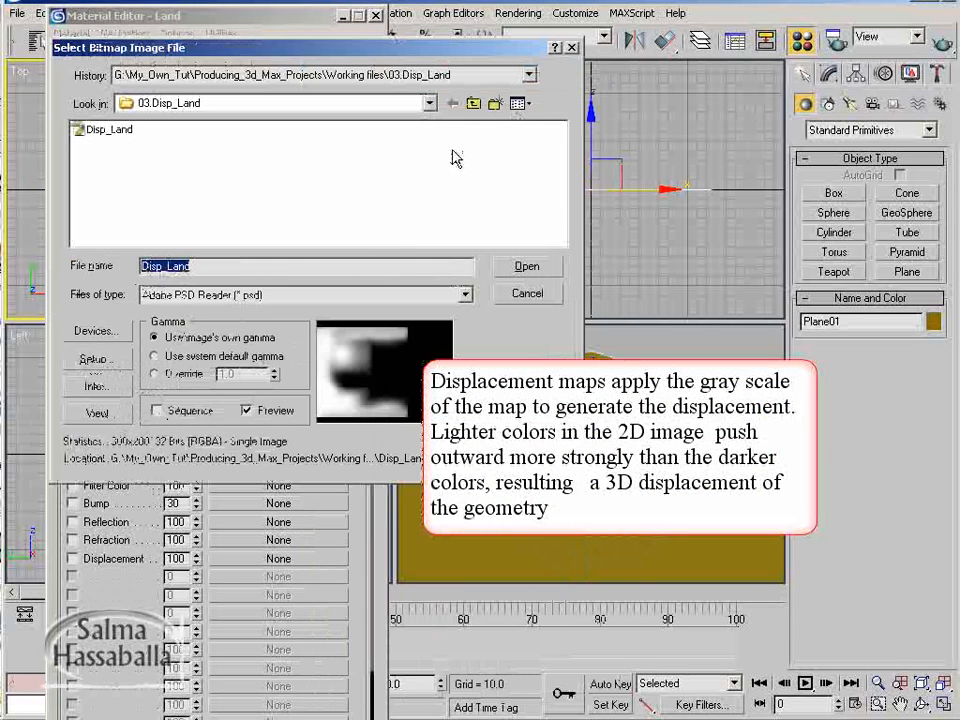
click(110, 130)
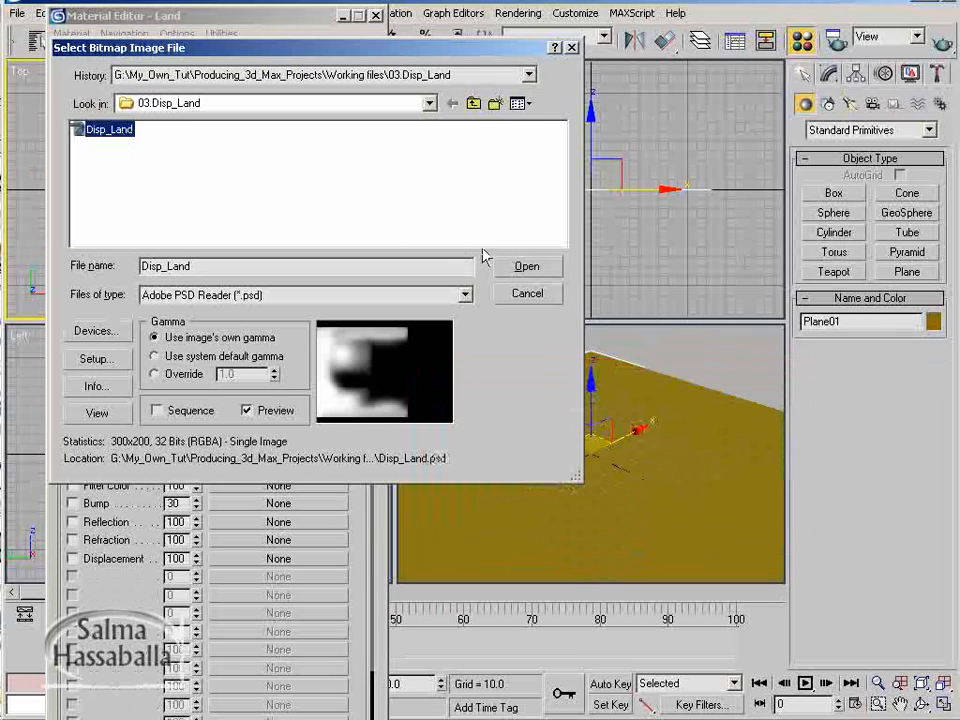
click(536, 268)
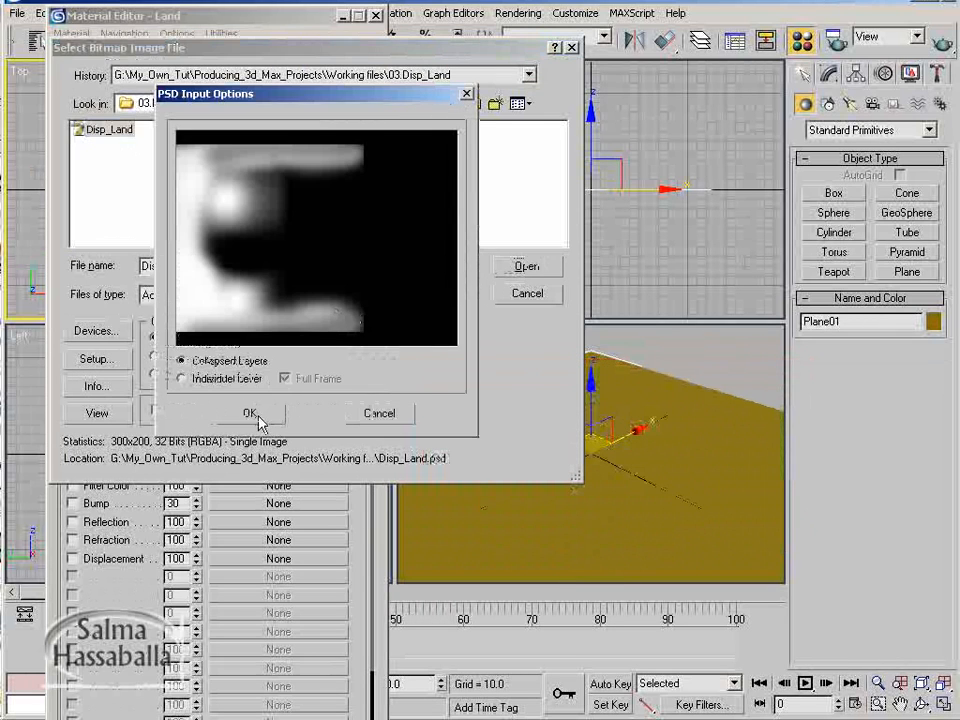
click(247, 413)
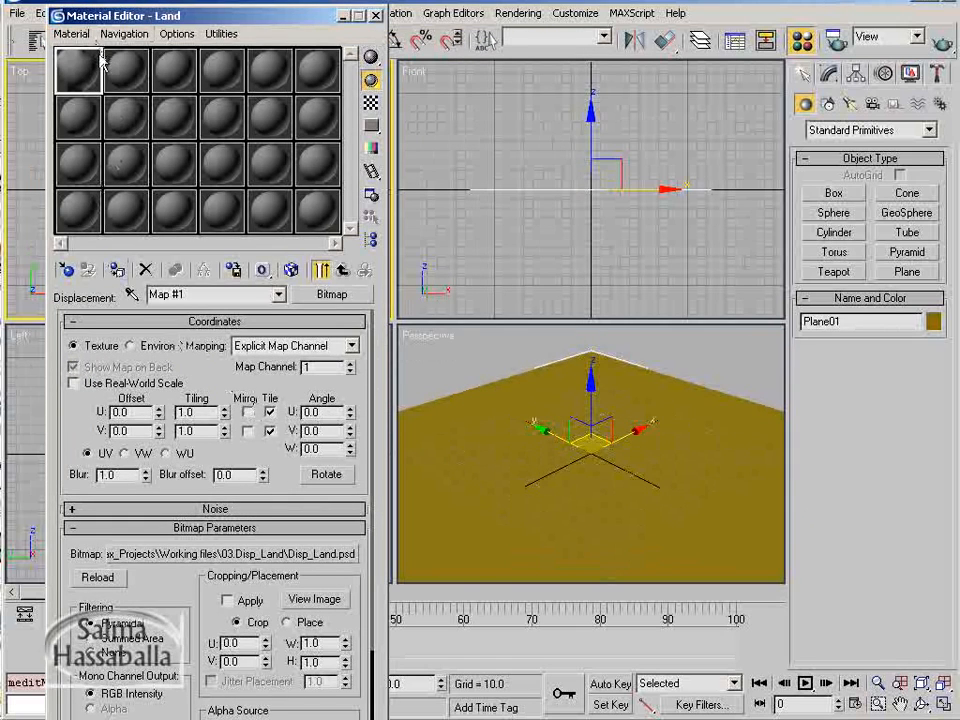
Assign the Land material to the plane and inspect its enlarged sample preview before closing the Material Editor.
drag(100, 60, 502, 454)
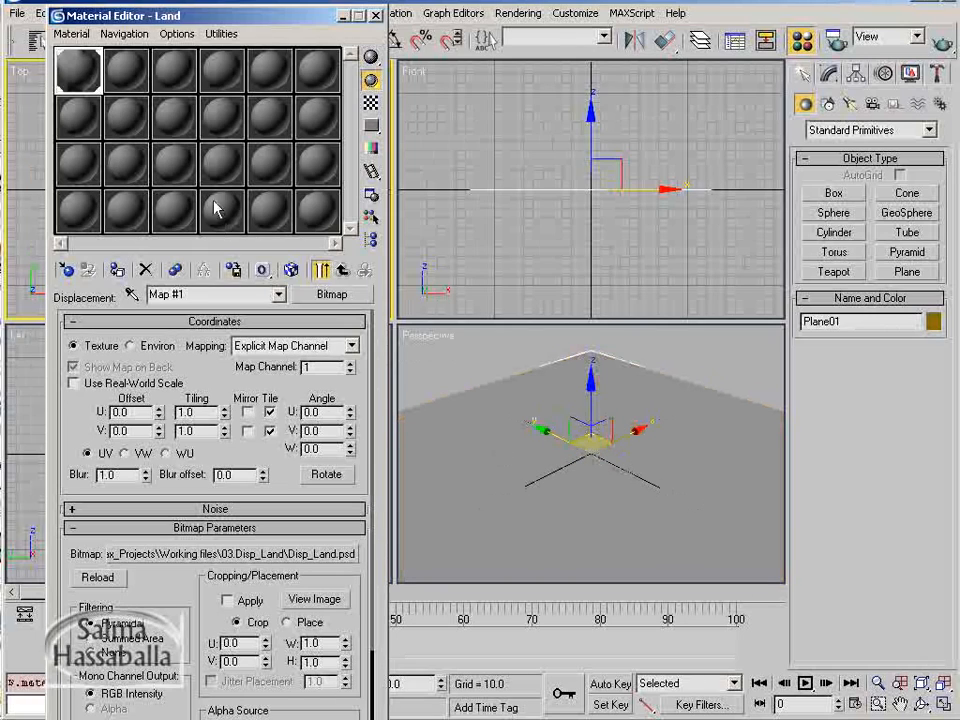
double_click(86, 80)
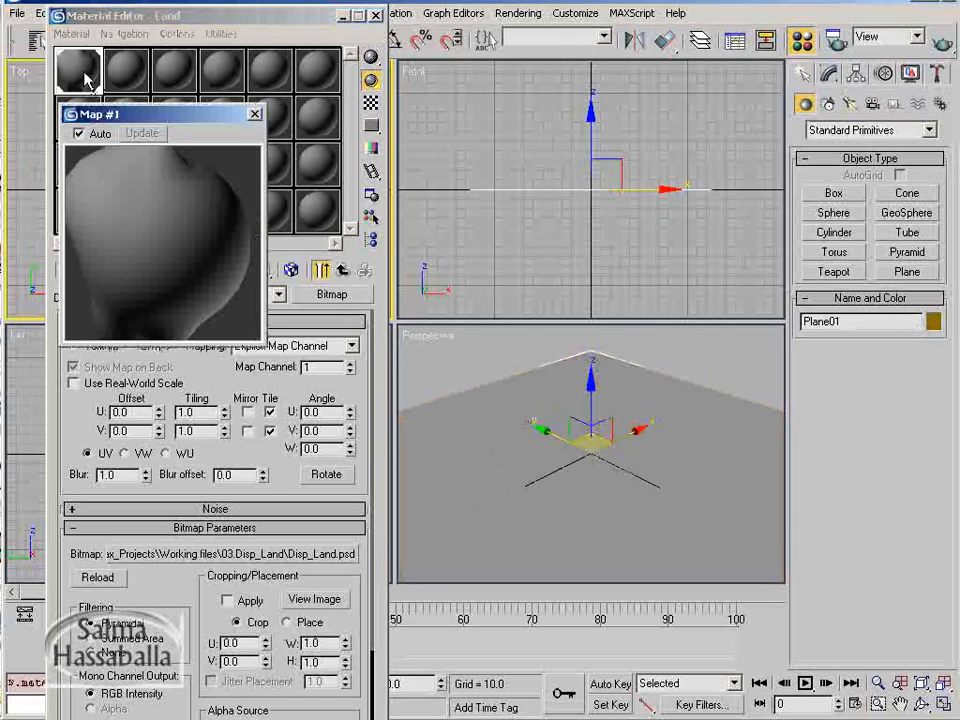
drag(80, 108, 90, 108)
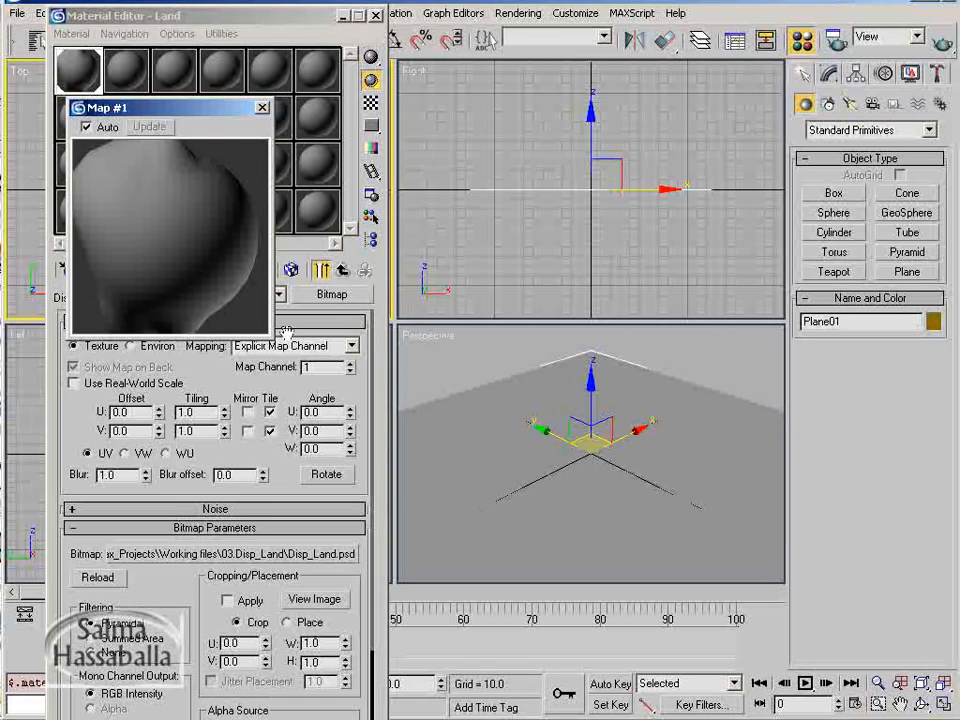
click(262, 107)
click(376, 15)
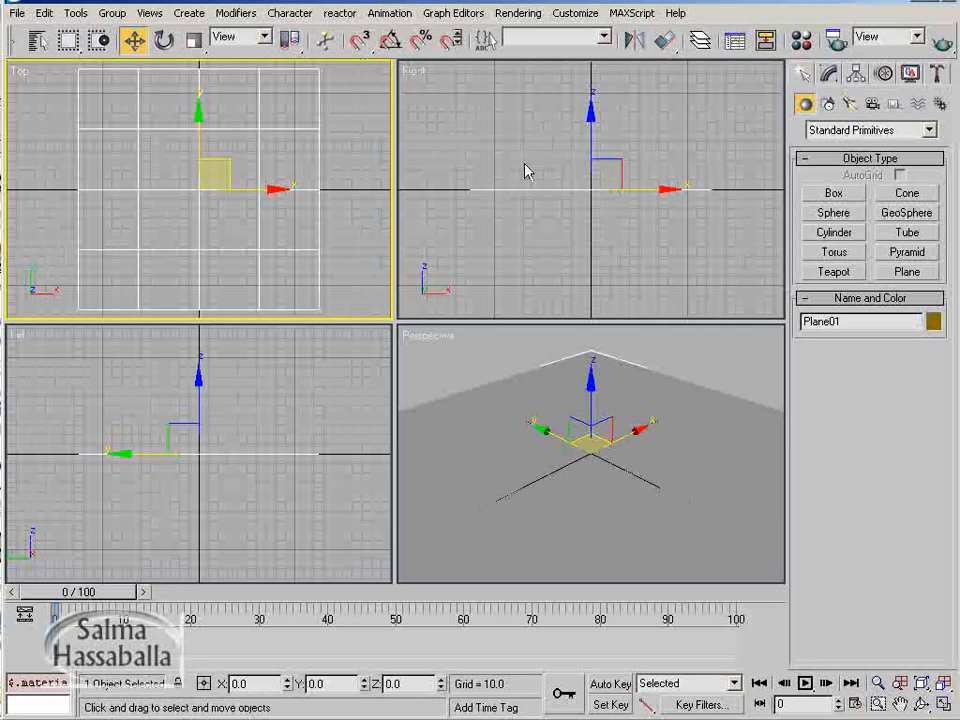
Add a Disp Approx modifier to the plane.
click(828, 73)
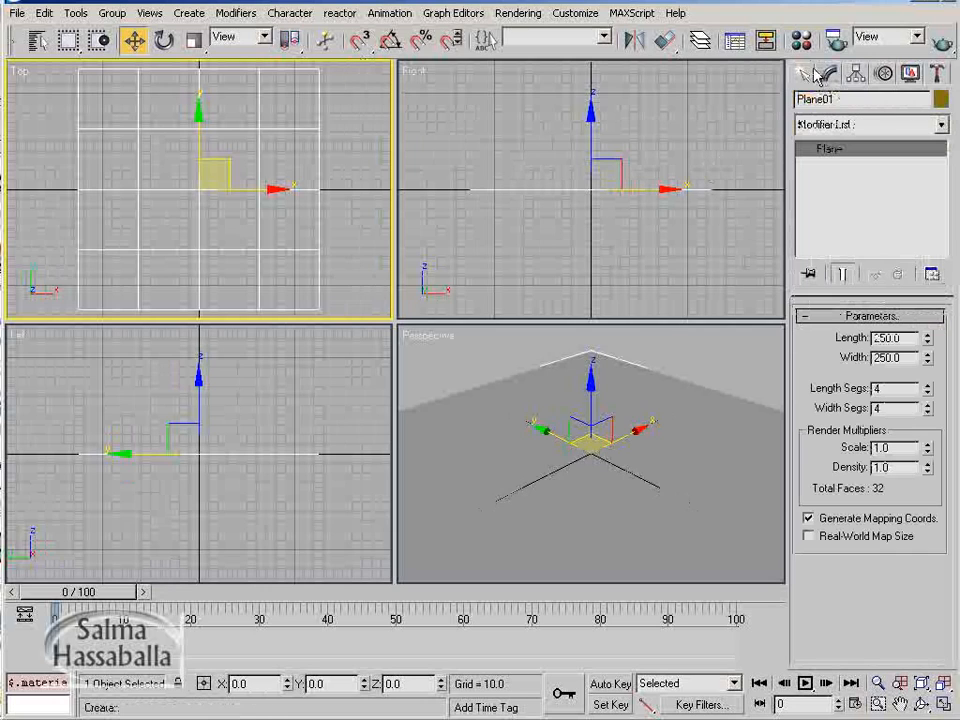
click(941, 126)
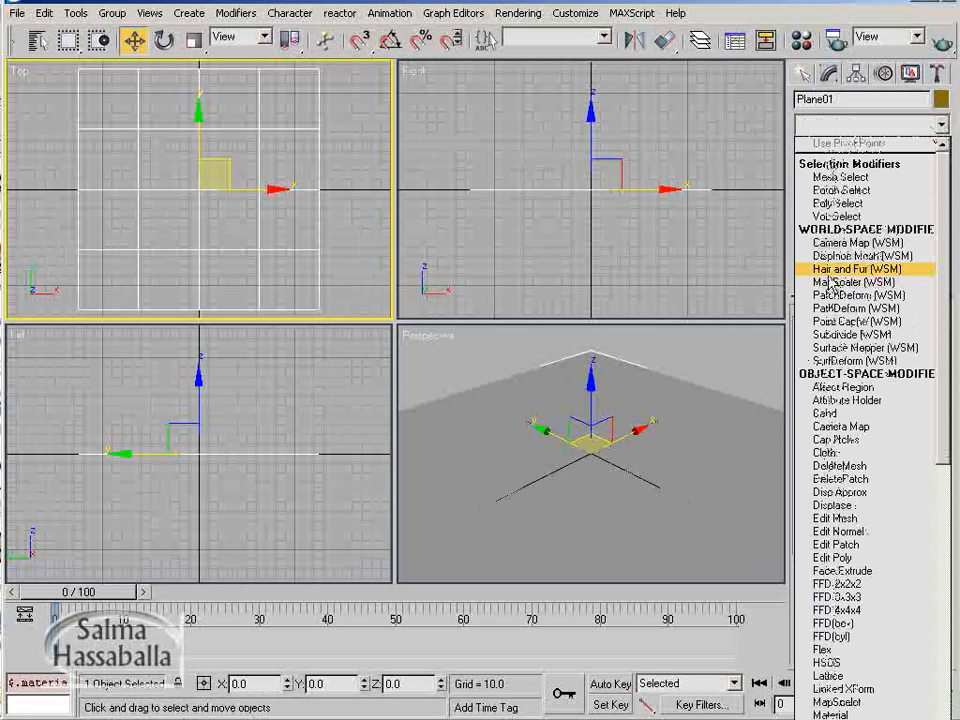
scroll(829, 283, down, 8)
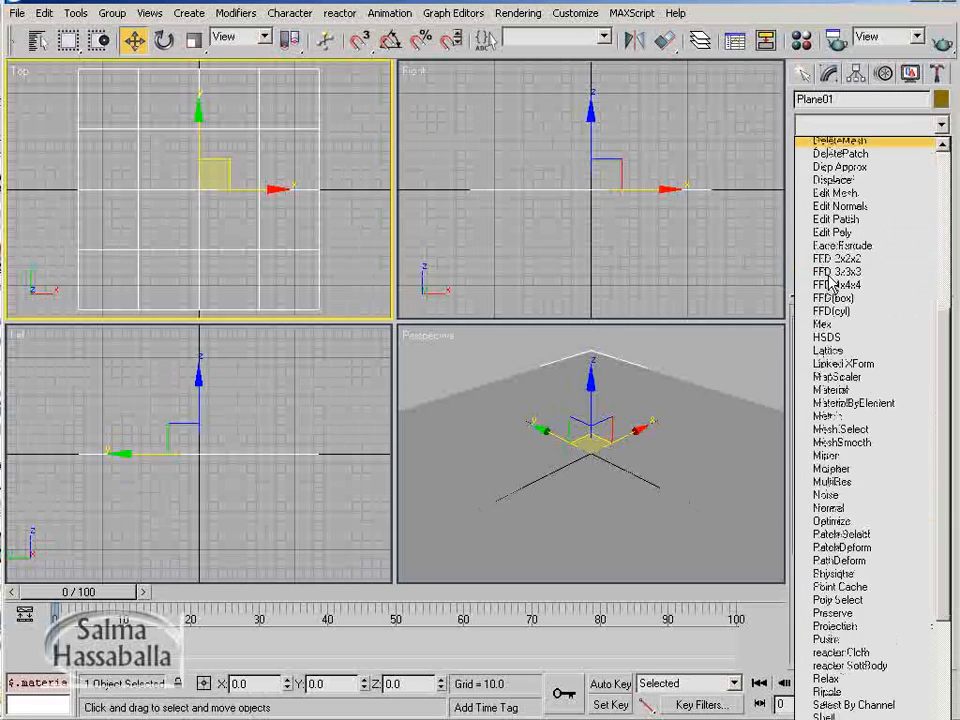
scroll(832, 285, down, 2)
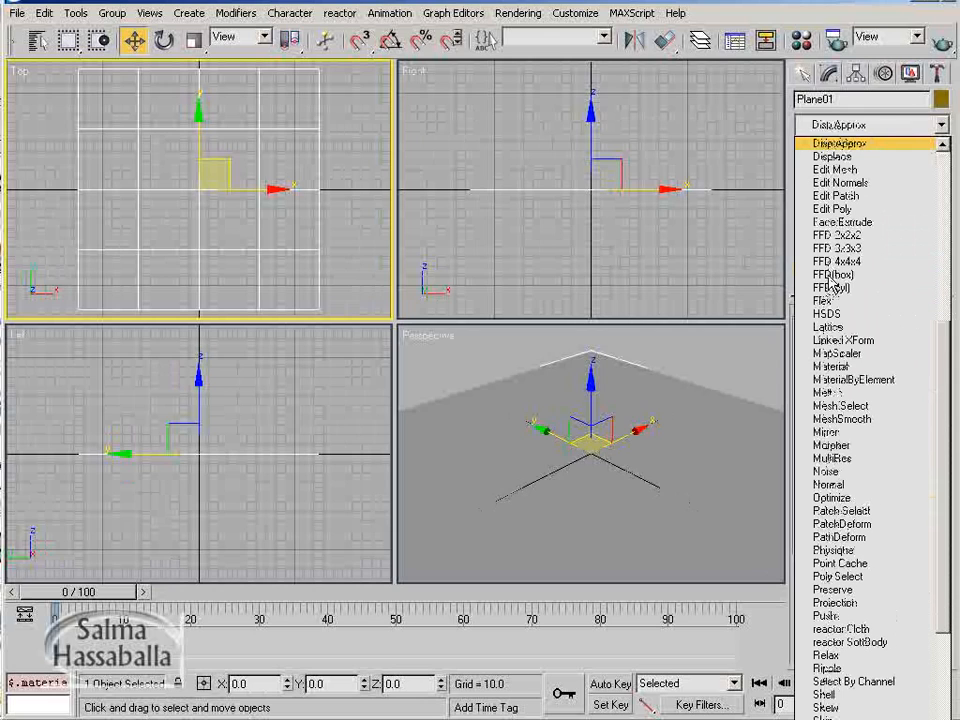
key(Return)
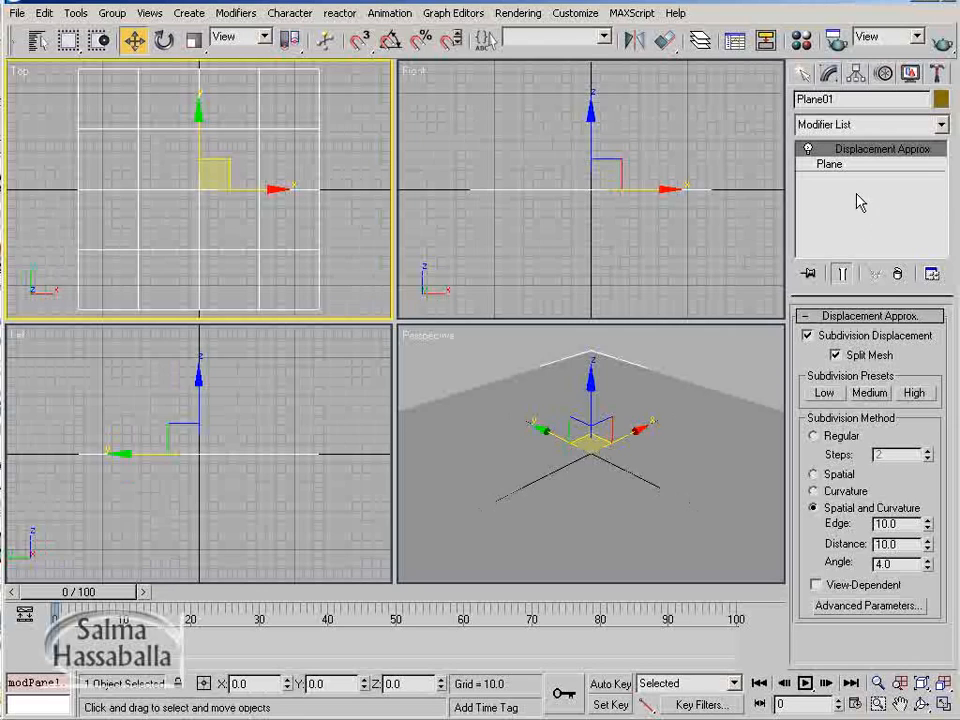
Render the Perspective view to check the displaced terrain, and close the rendered frame.
right_click(710, 377)
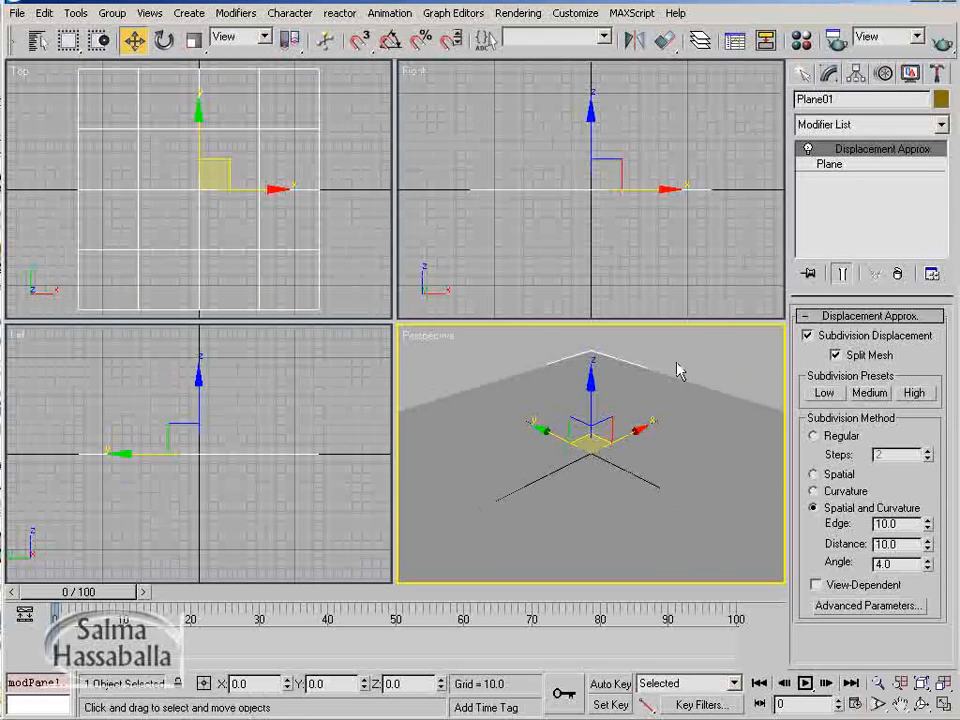
click(942, 43)
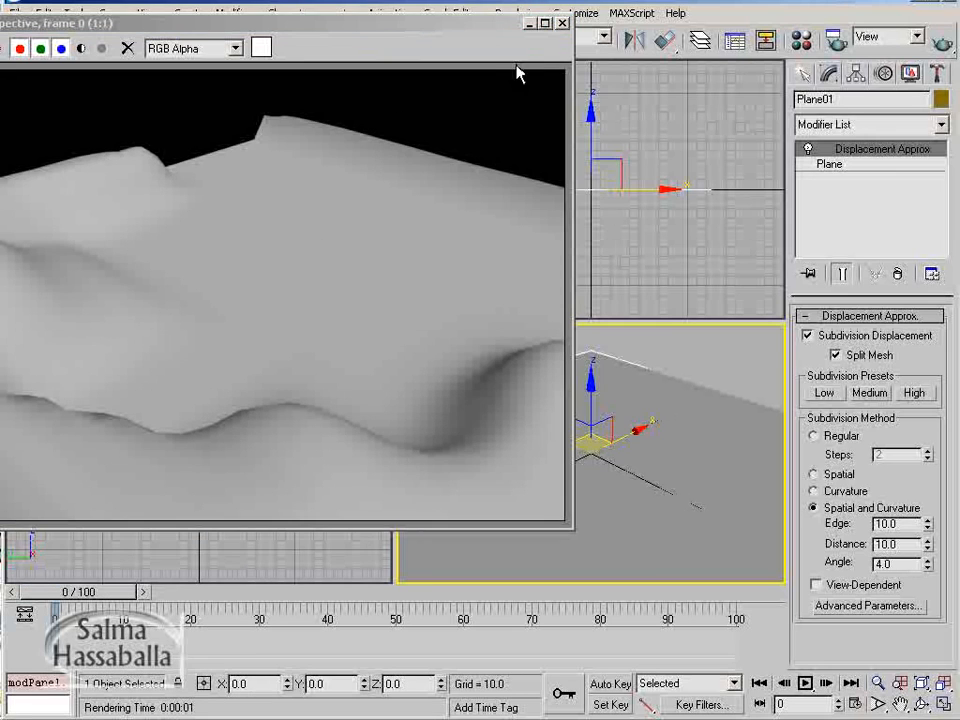
drag(470, 26, 525, 32)
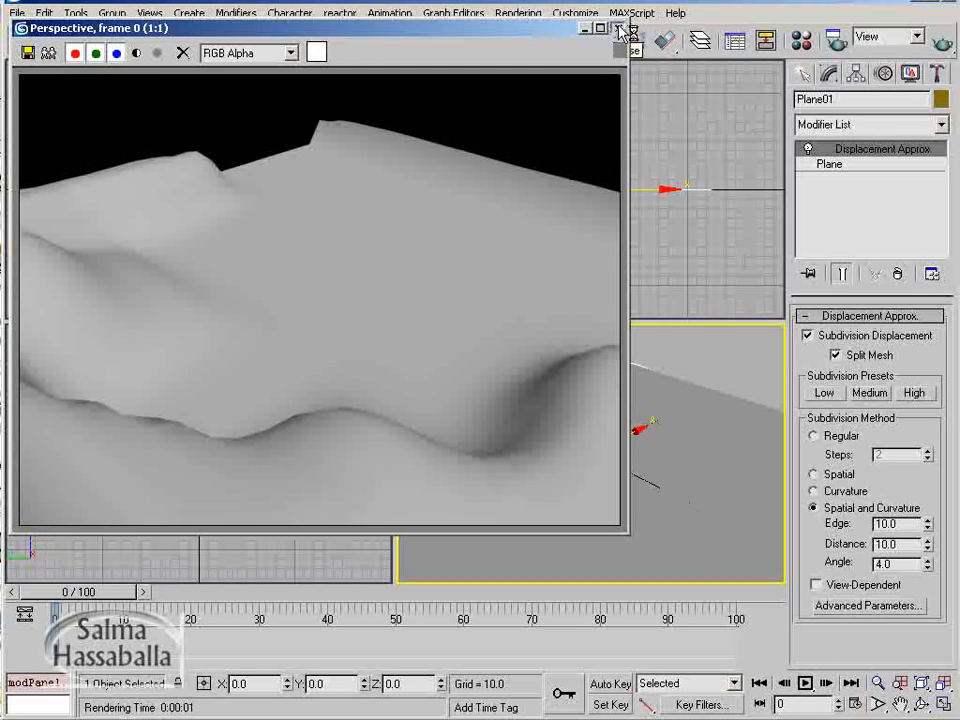
click(619, 29)
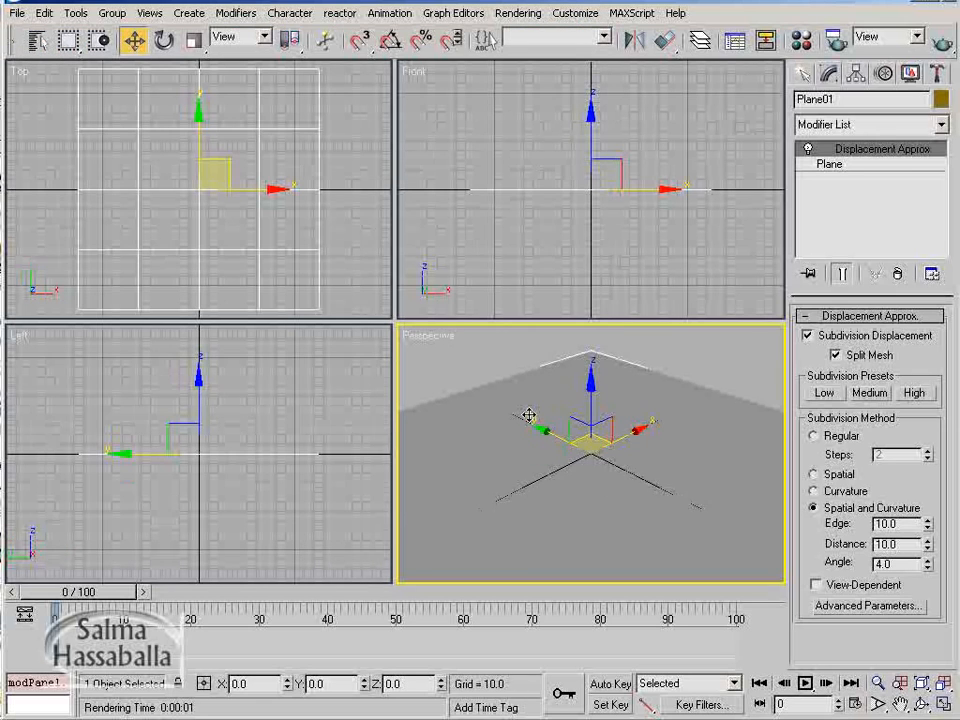
Add the Displace Mesh world-space modifier to the plane and inspect the displaced terrain in the Perspective view.
click(940, 124)
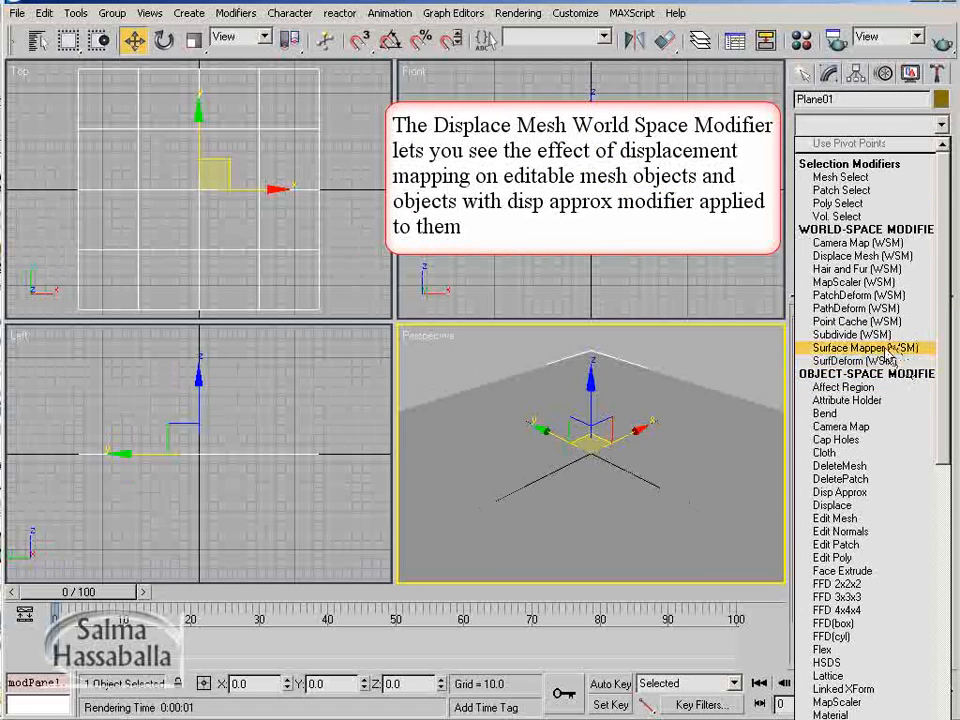
click(875, 256)
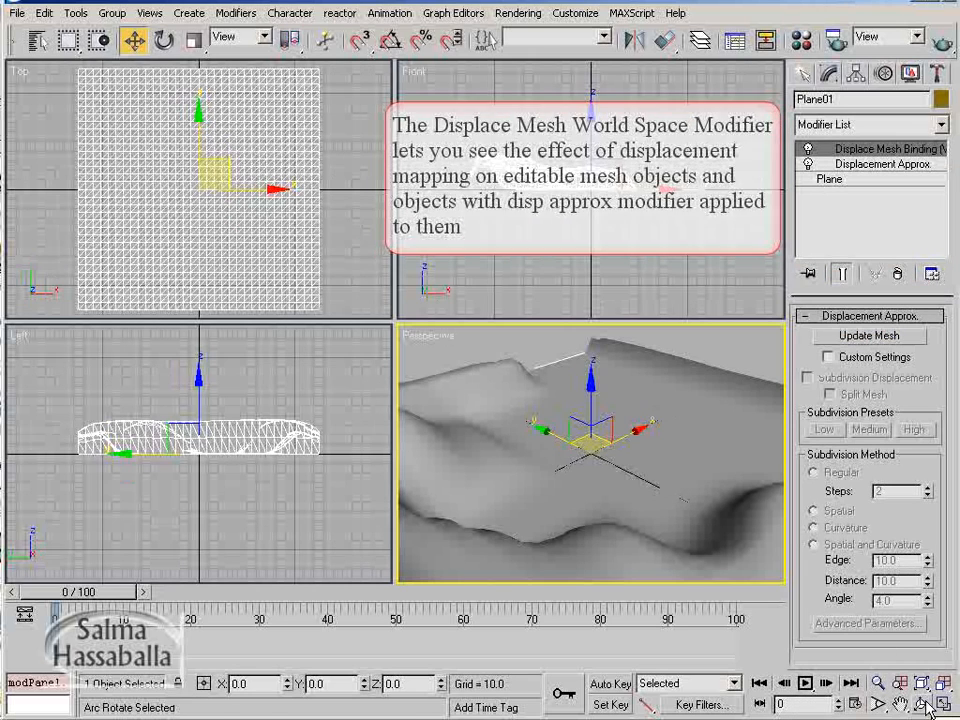
click(922, 704)
drag(567, 500, 589, 476)
key(w)
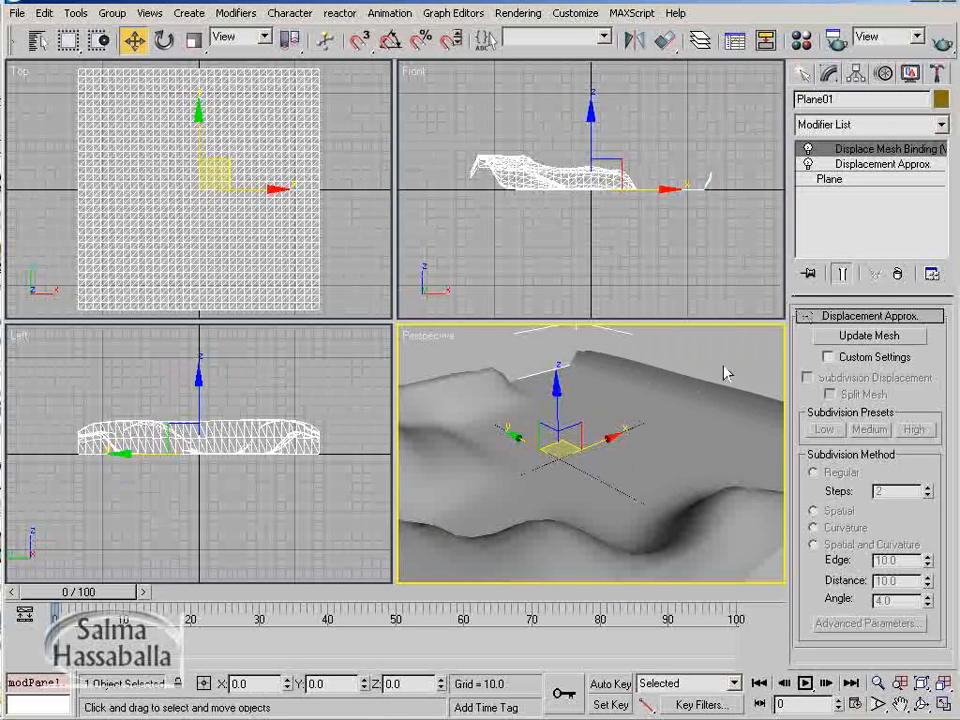
Add a UVW Map modifier directly above the base Plane, below the Displacement Approx modifier.
click(838, 180)
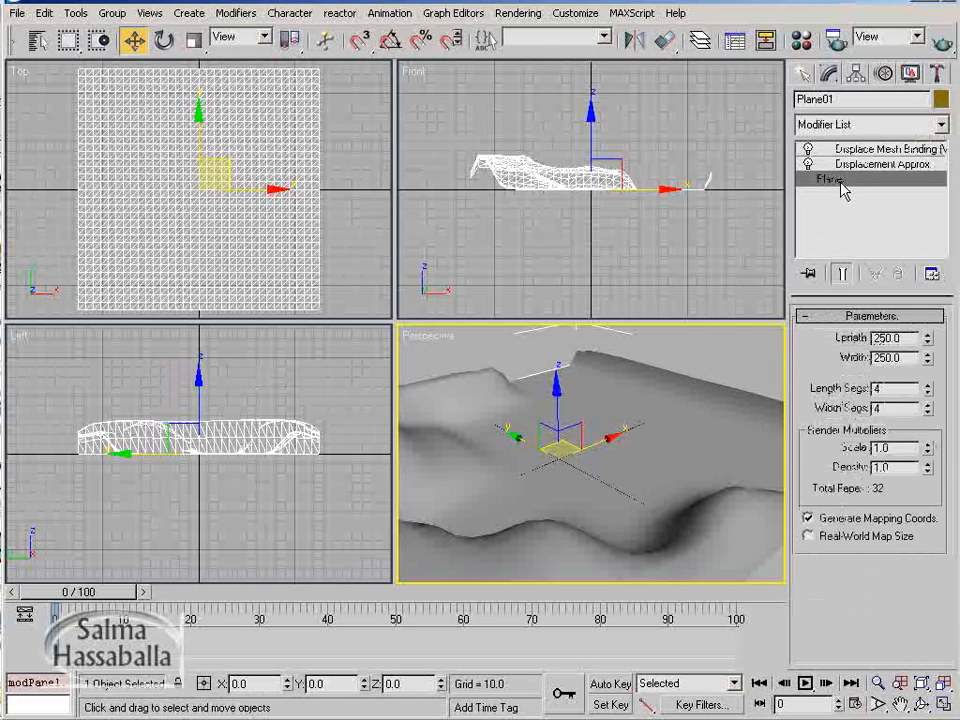
click(941, 126)
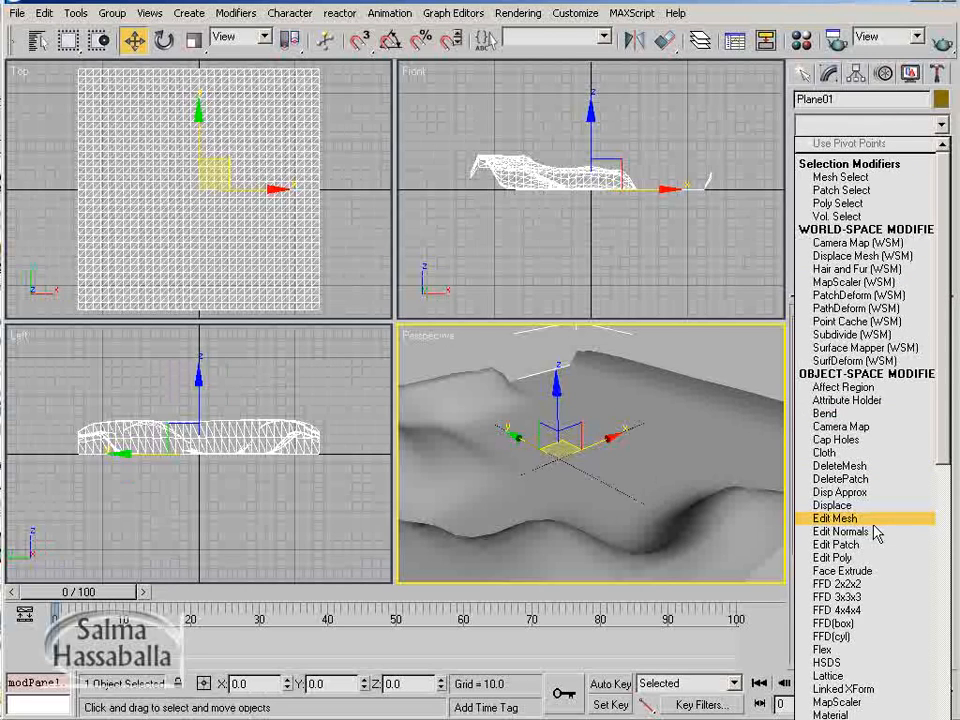
key(u)
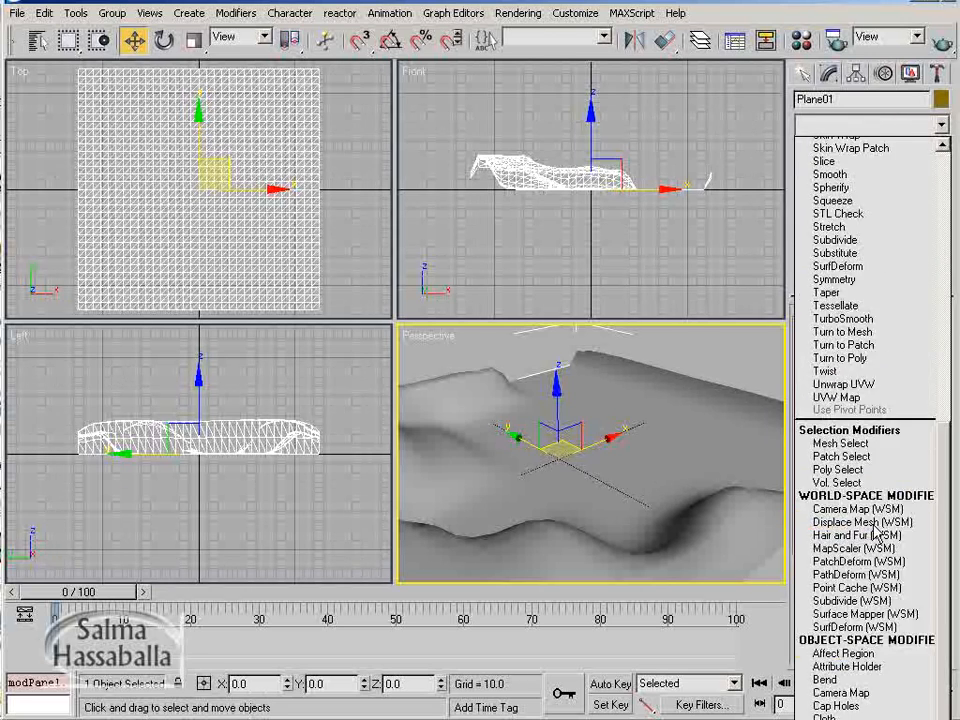
key(Down)
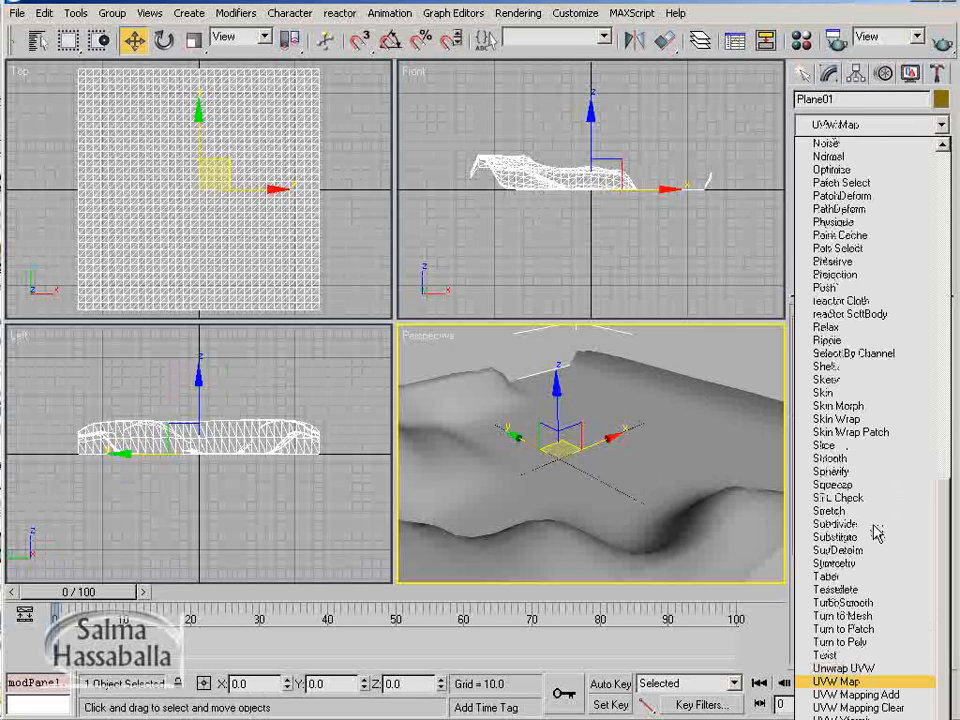
key(Return)
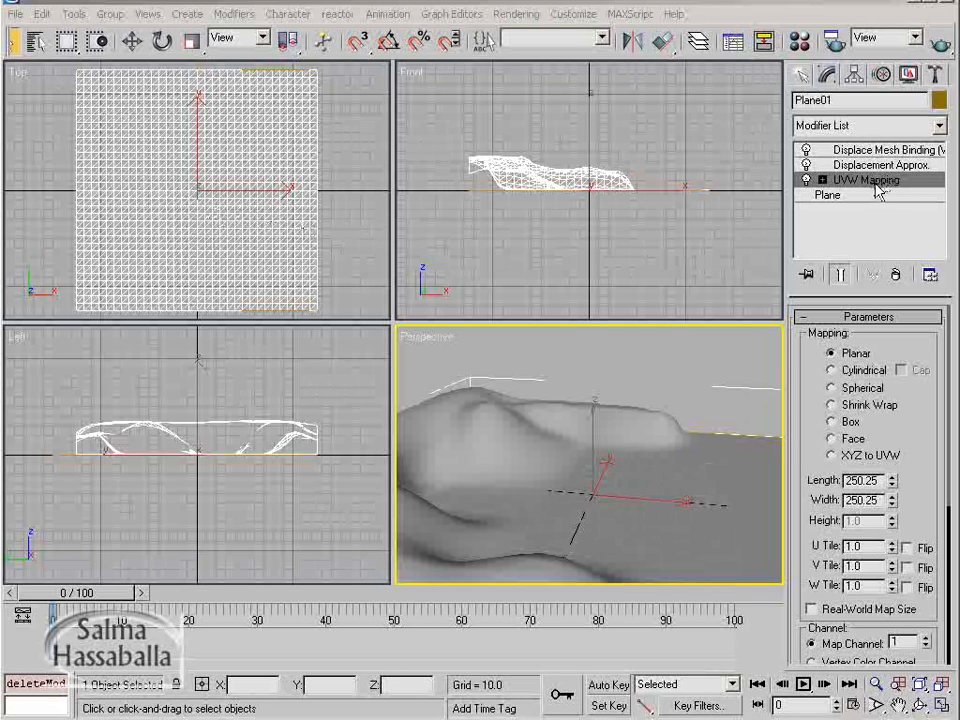
Add an Unwrap UVW modifier directly above UVW Mapping in the plane's modifier stack.
click(938, 125)
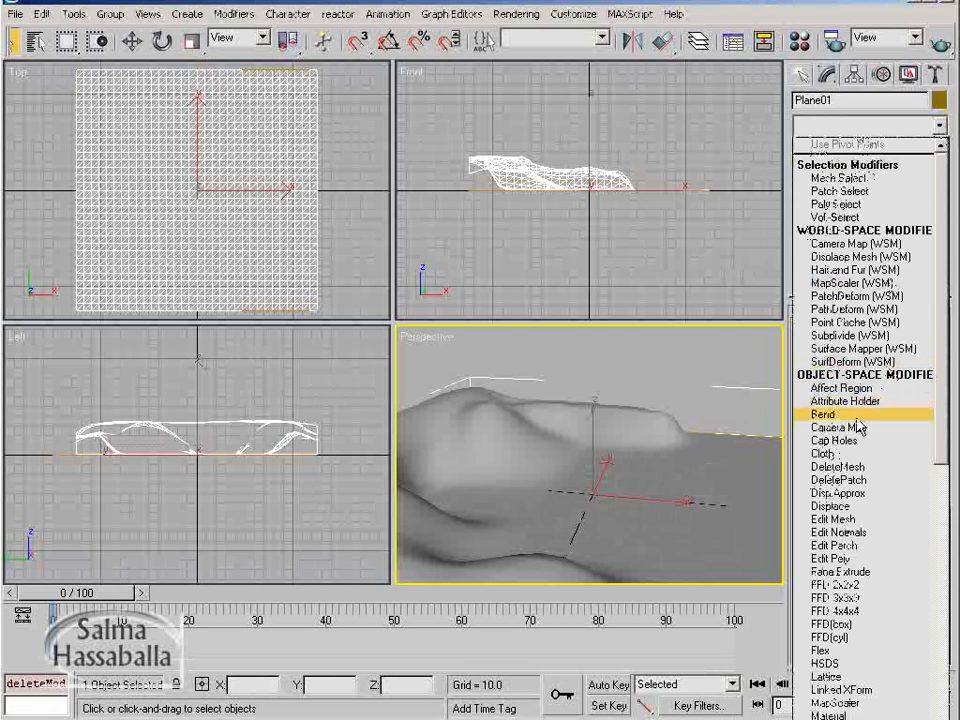
key(u)
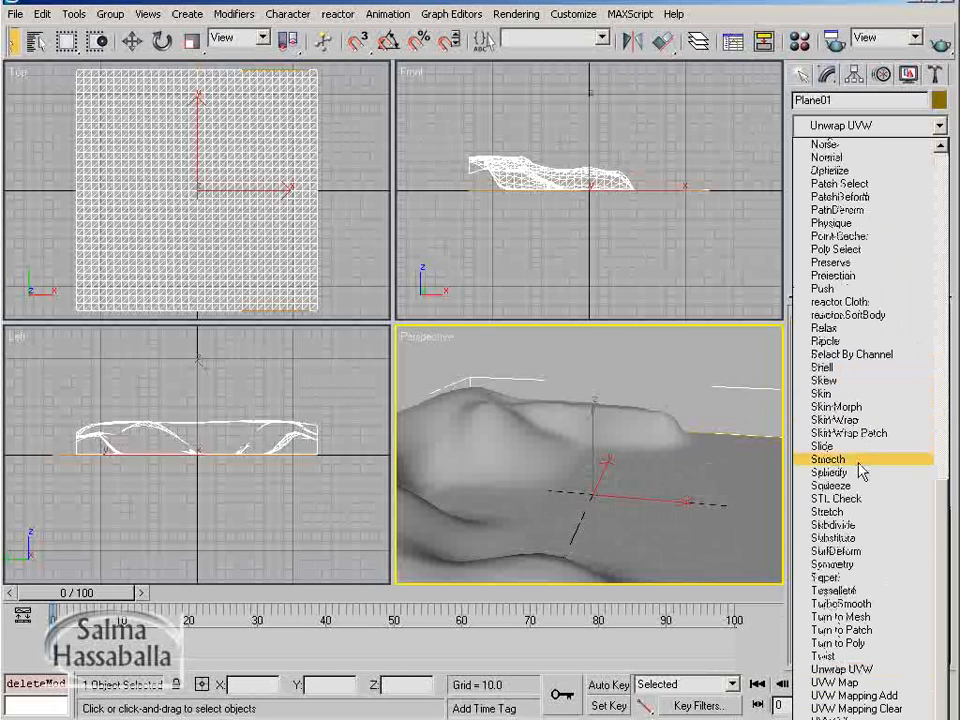
click(876, 670)
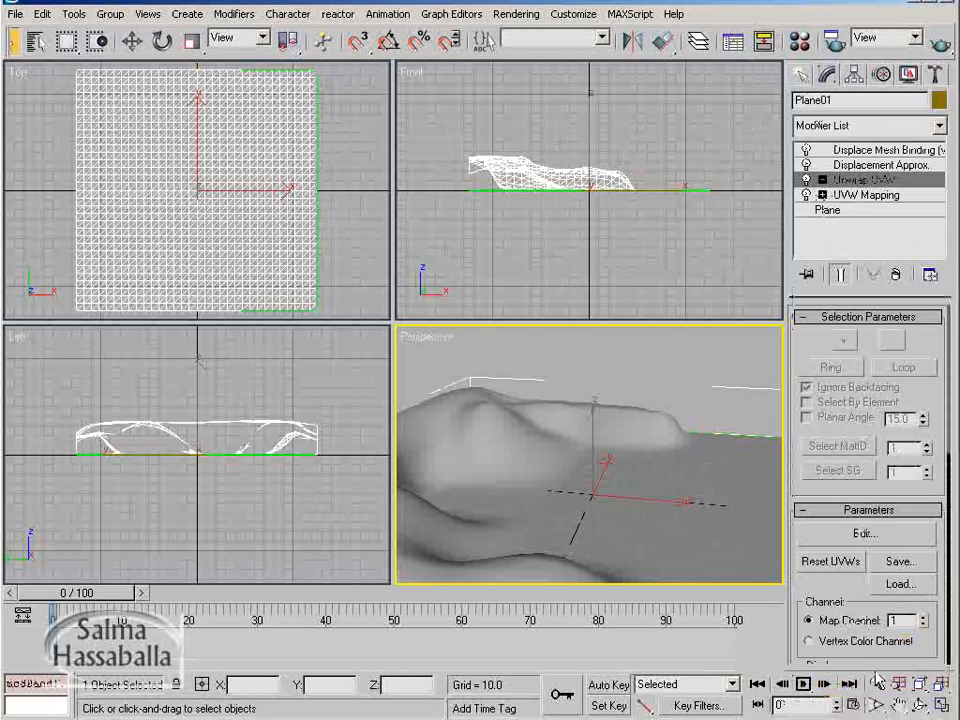
Open the UV editor beside an unobstructed Perspective view and display the Disp_Land.psd map as its background.
click(860, 534)
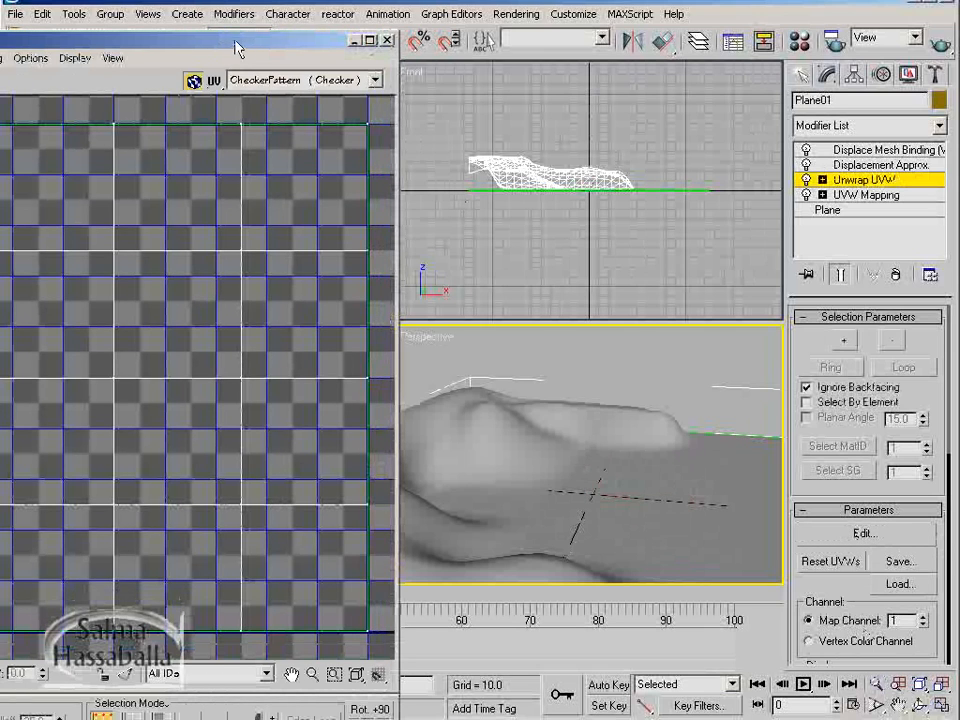
drag(236, 46, 203, 46)
drag(393, 325, 513, 378)
drag(85, 46, 227, 34)
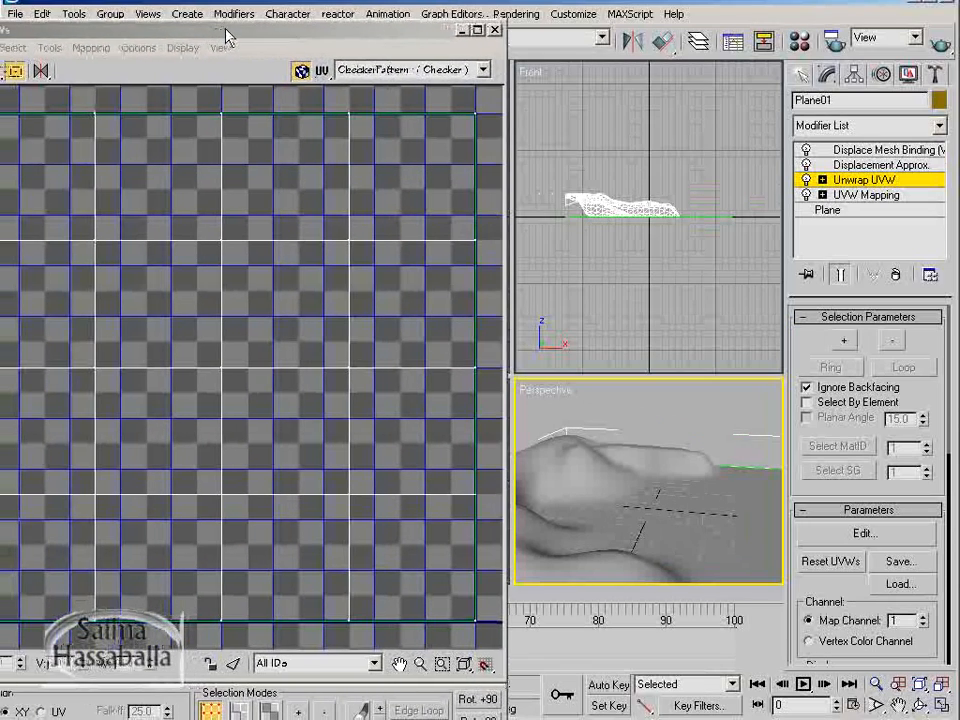
click(420, 69)
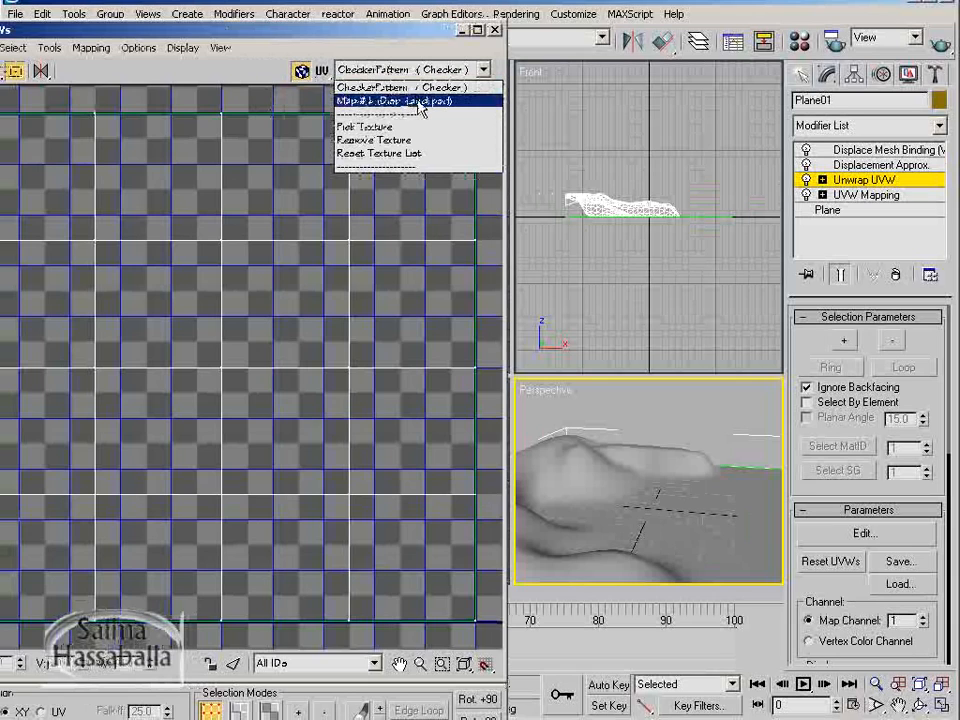
click(420, 102)
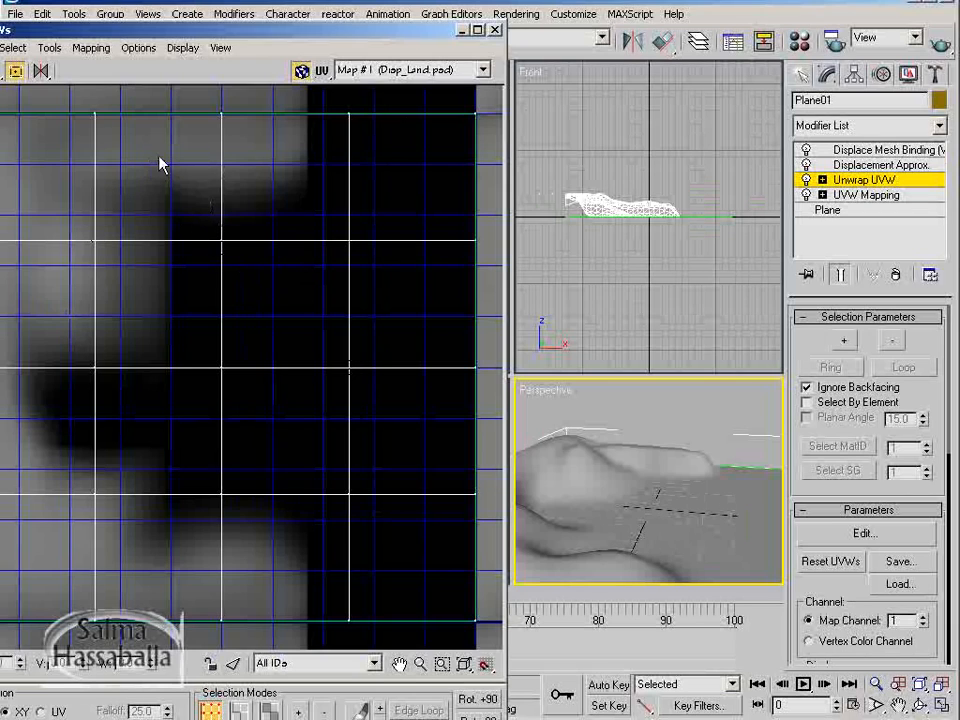
Pick individual UV vertices to compare their positions over the black and gray areas of the displacement map.
click(221, 241)
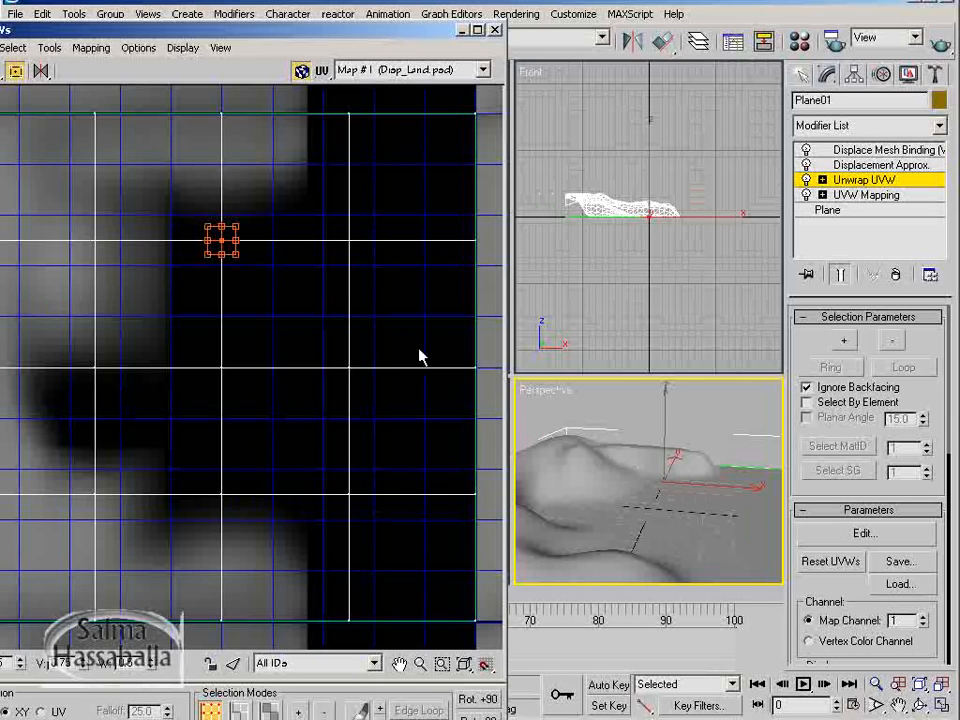
click(223, 369)
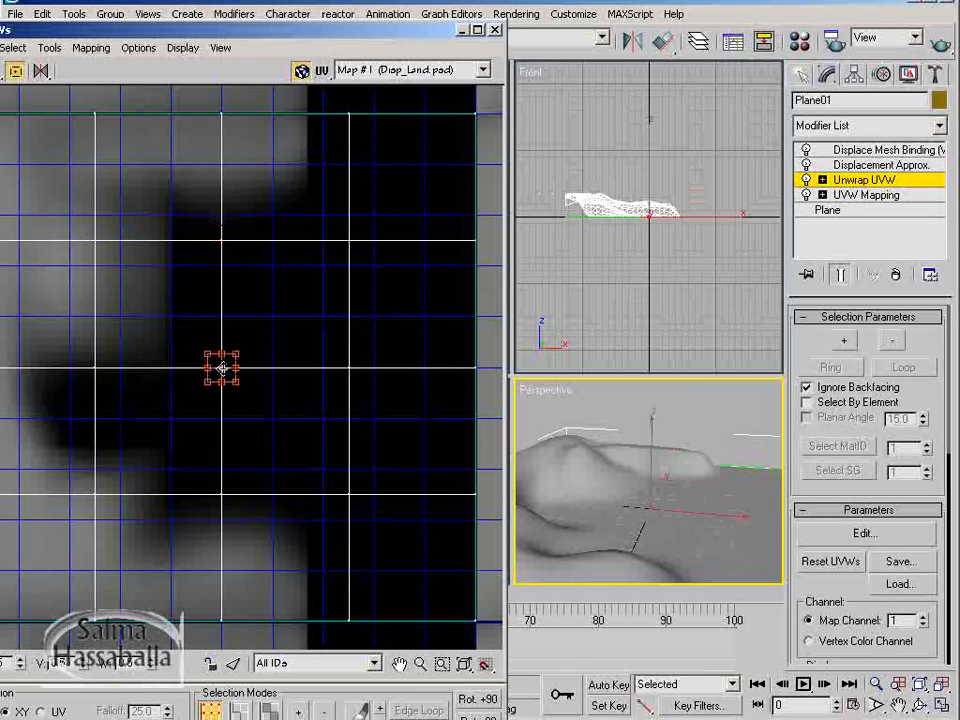
click(352, 369)
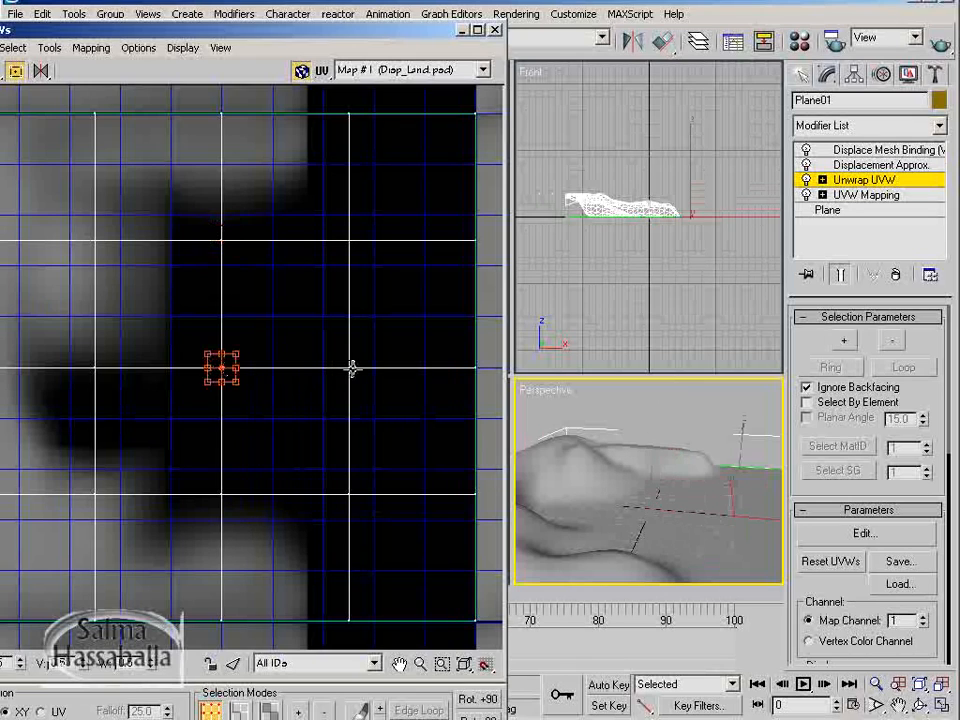
click(222, 112)
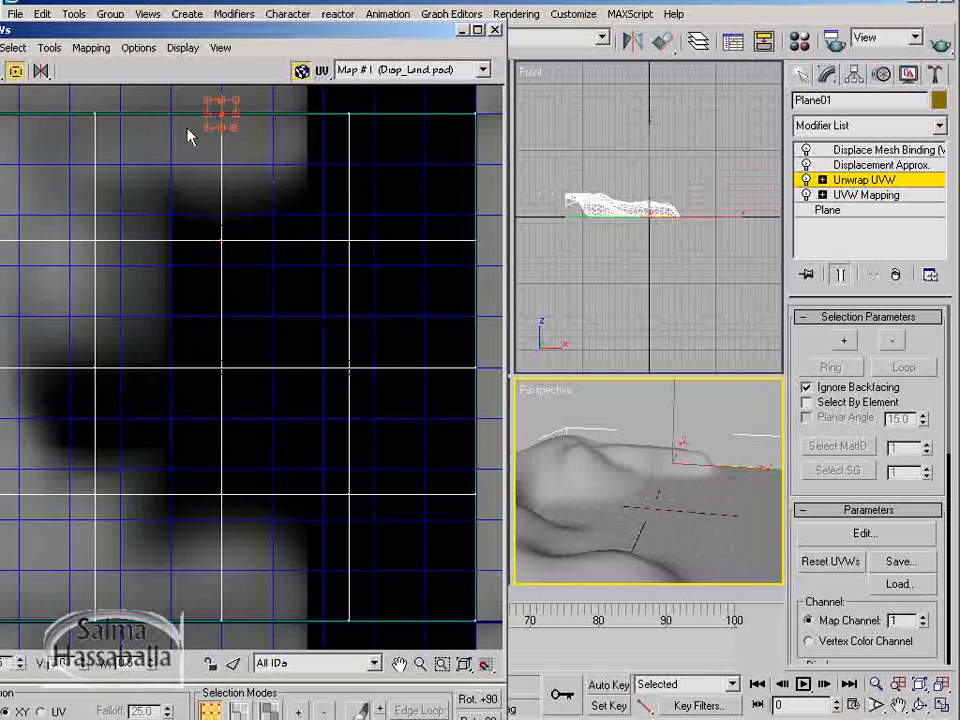
click(94, 112)
click(94, 240)
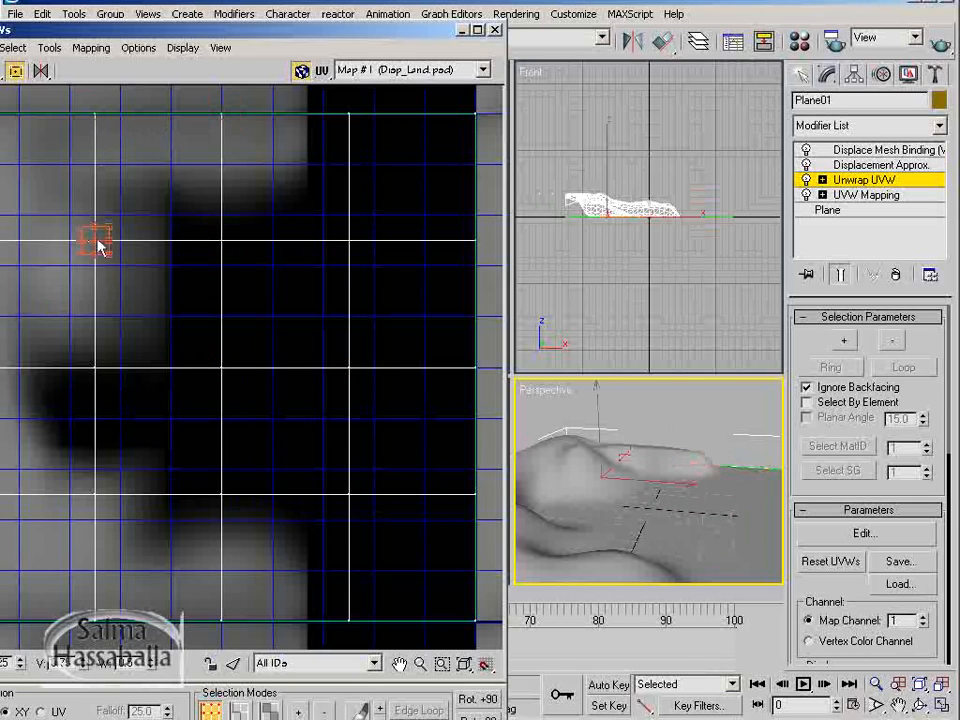
Move the center and right-center vertices of the upper interior UV row up from the black area onto the gray band.
click(221, 240)
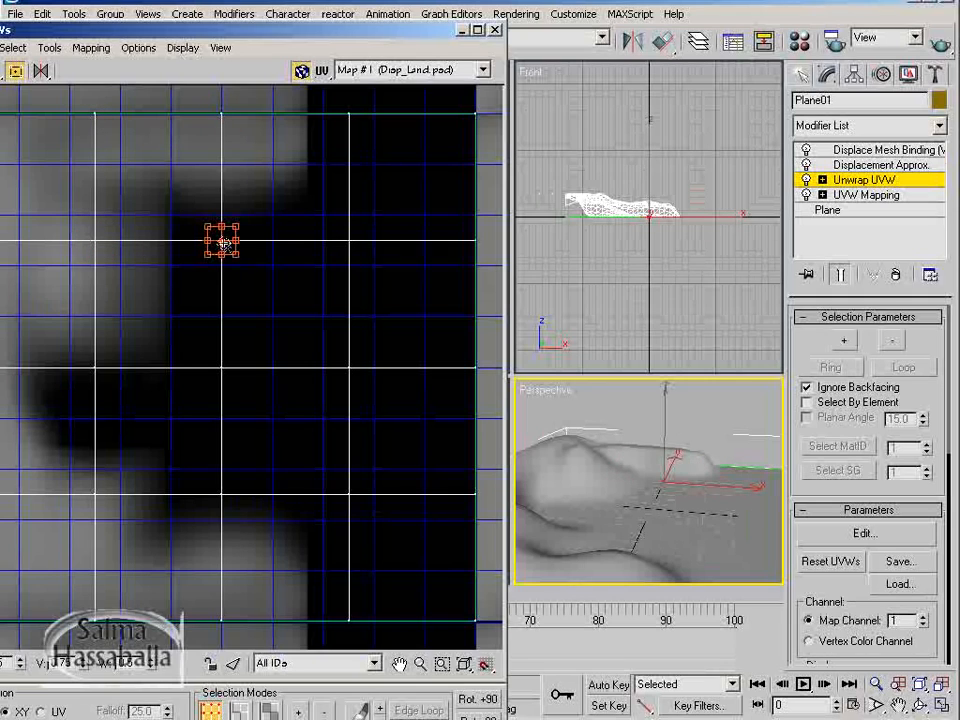
drag(222, 241, 206, 177)
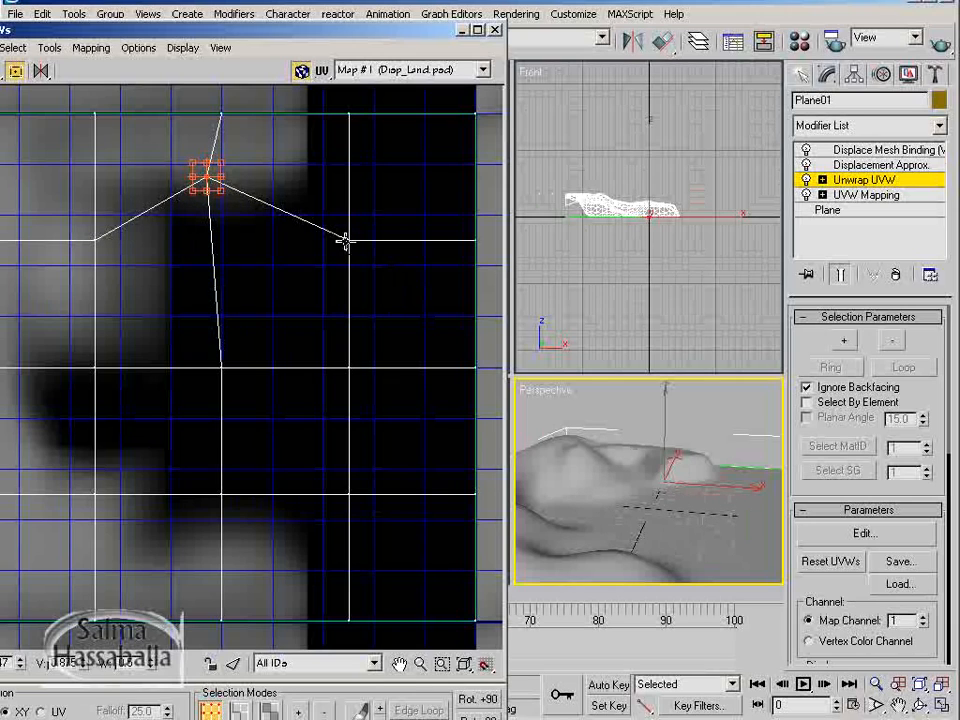
drag(348, 239, 302, 172)
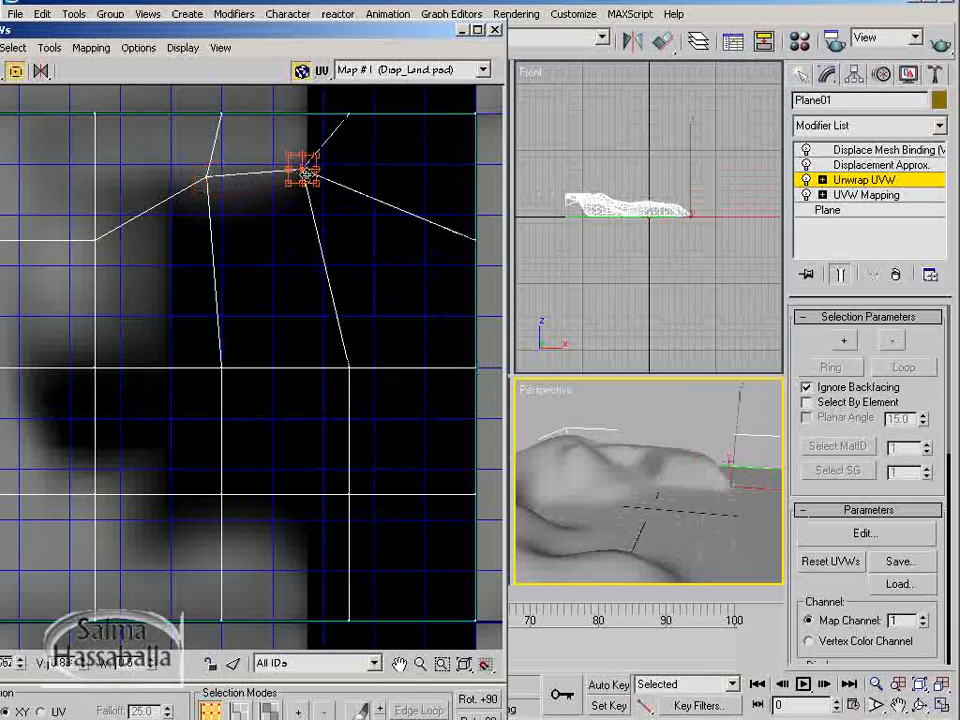
drag(304, 173, 290, 158)
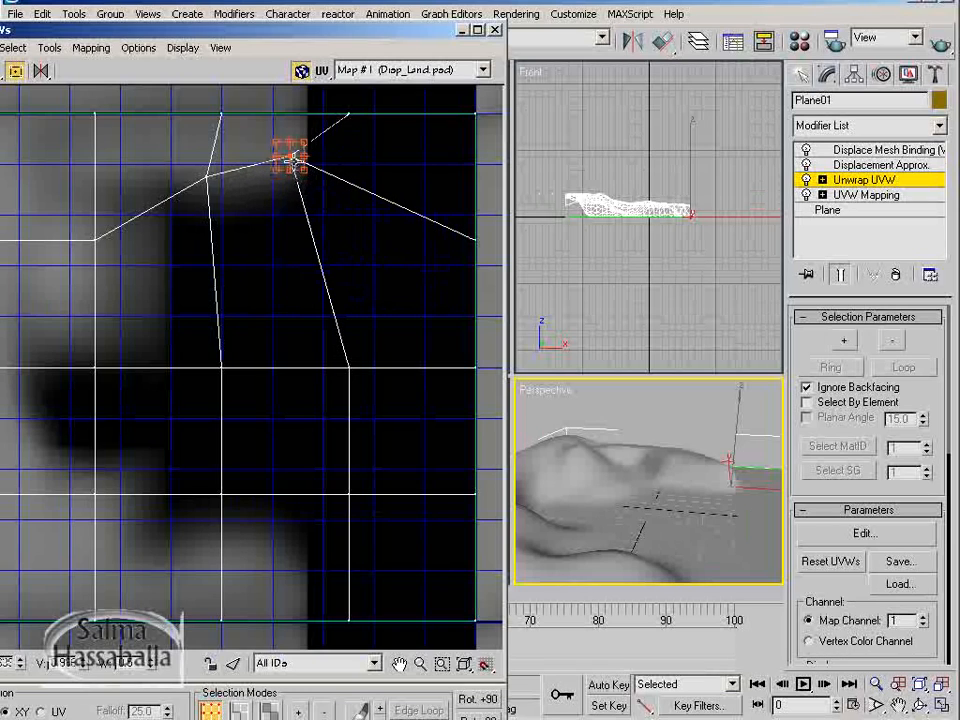
drag(207, 177, 200, 157)
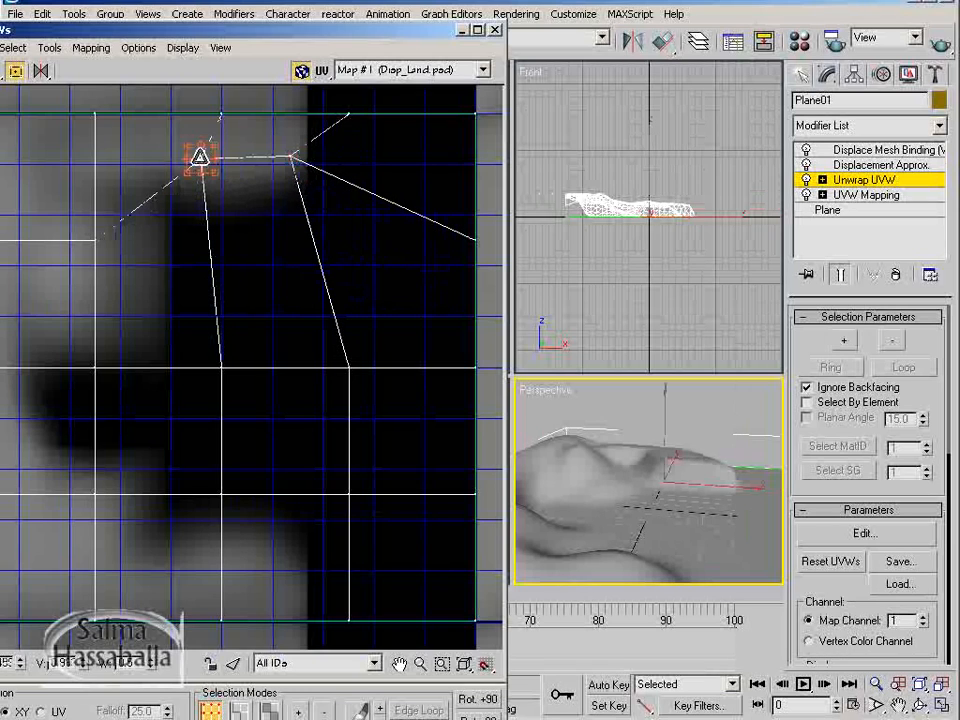
Reshape the left-center UV column by raising its upper and middle vertices and moving its lower vertex up and right to the black area's edge.
drag(97, 237, 107, 210)
drag(93, 366, 83, 331)
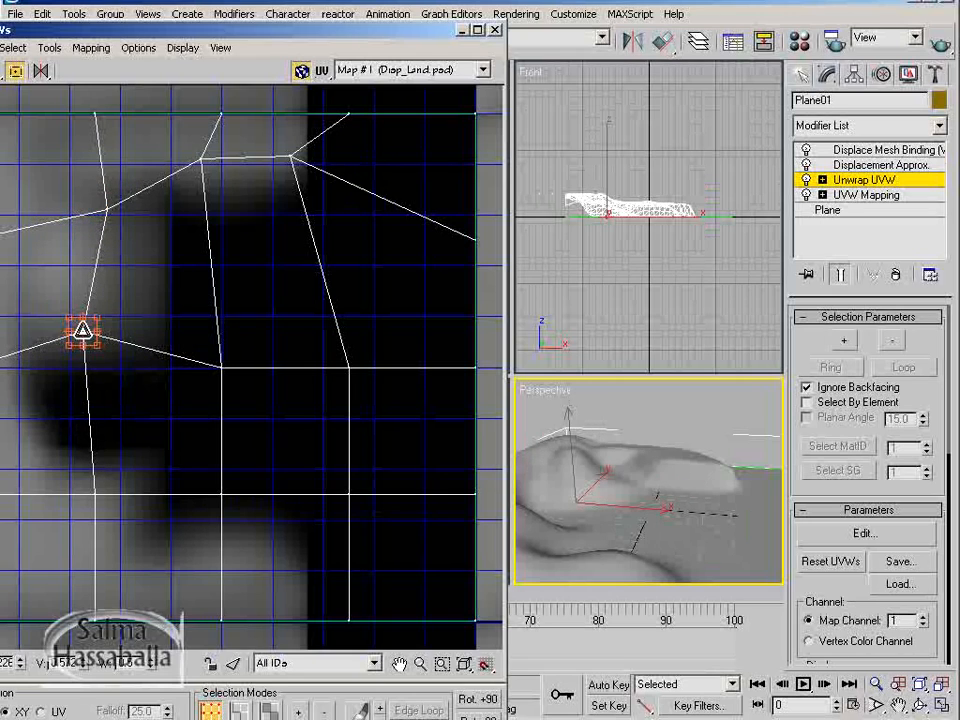
click(95, 492)
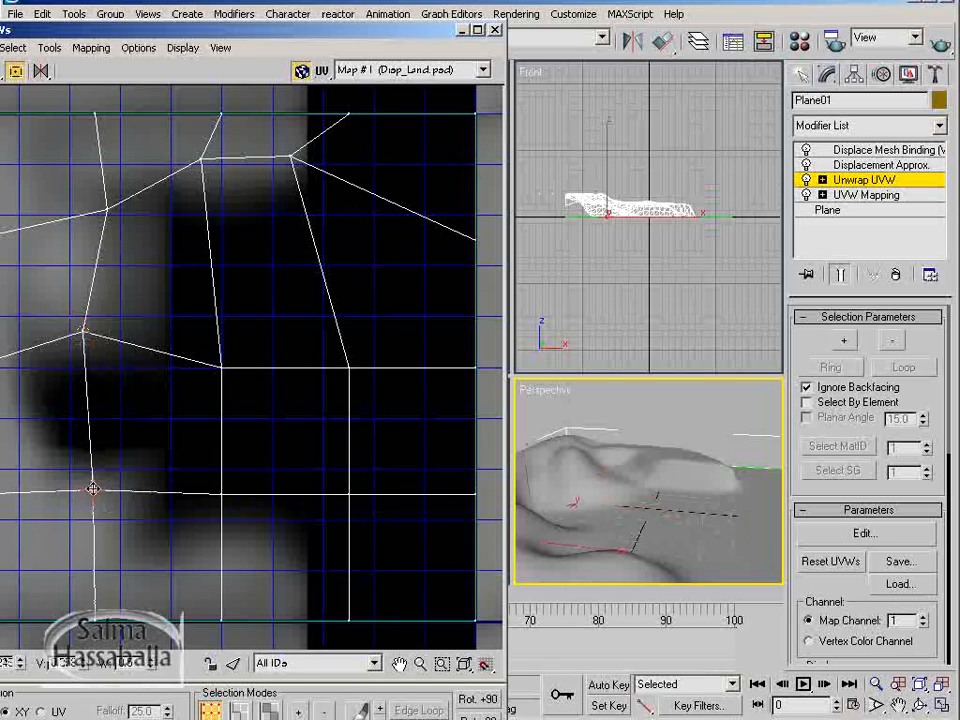
drag(93, 491, 159, 440)
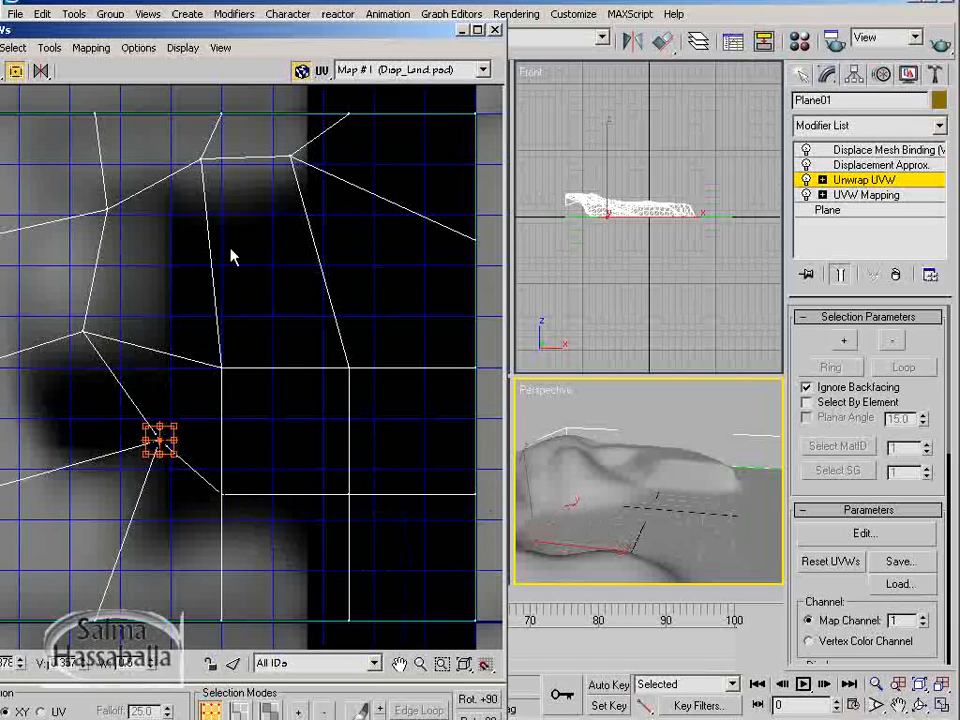
Refine the left-center and center UV vertices in the upper and middle interior rows, pulling the center ones toward the gray area.
drag(107, 208, 88, 196)
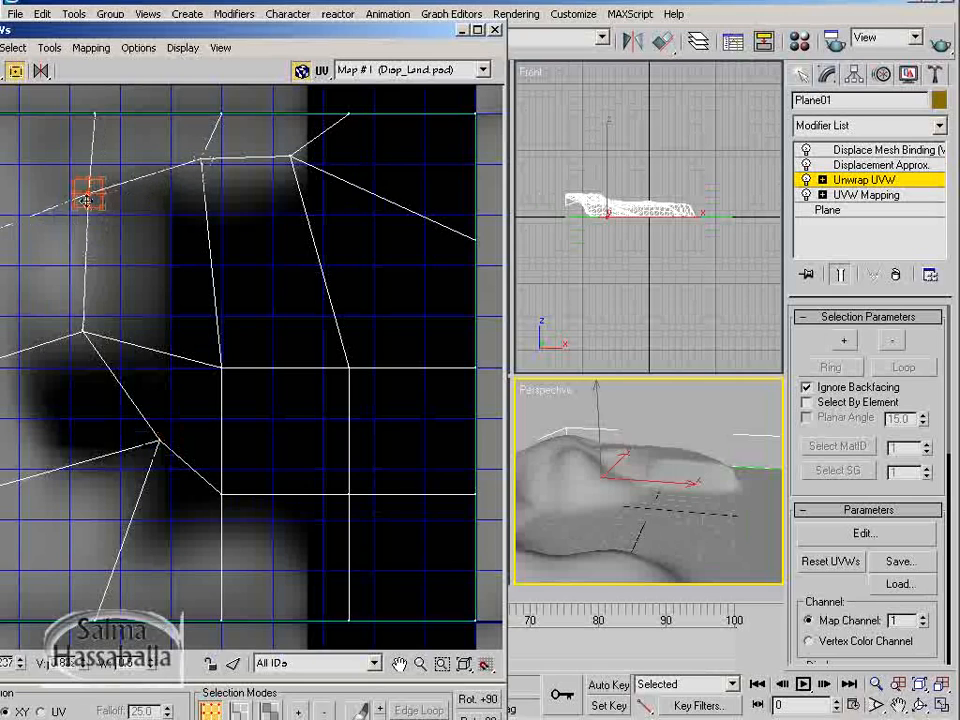
drag(87, 200, 118, 176)
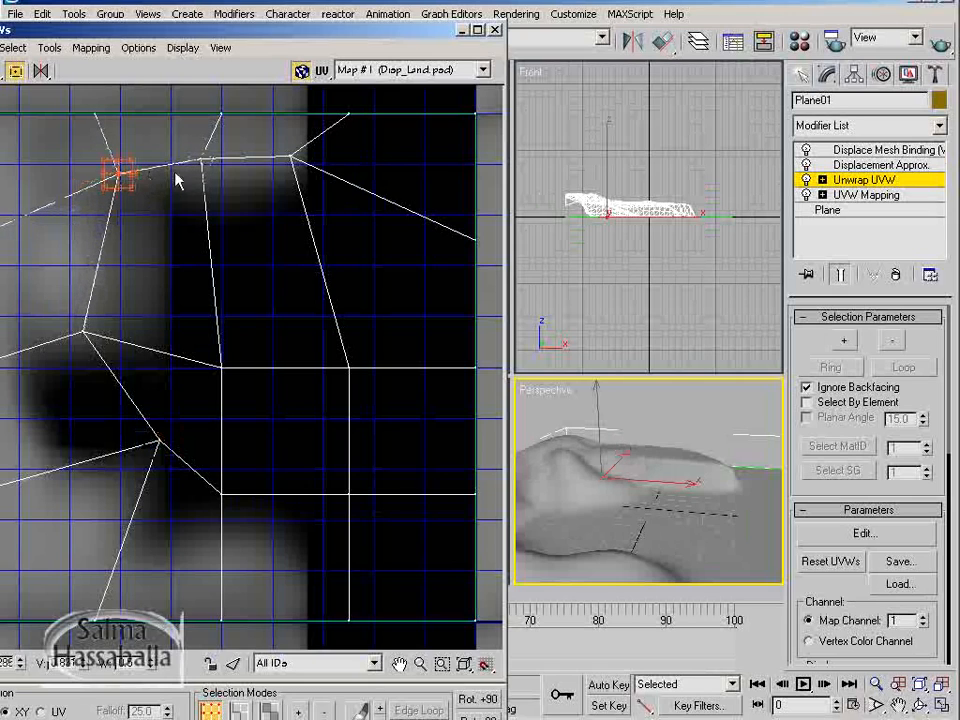
drag(203, 160, 192, 138)
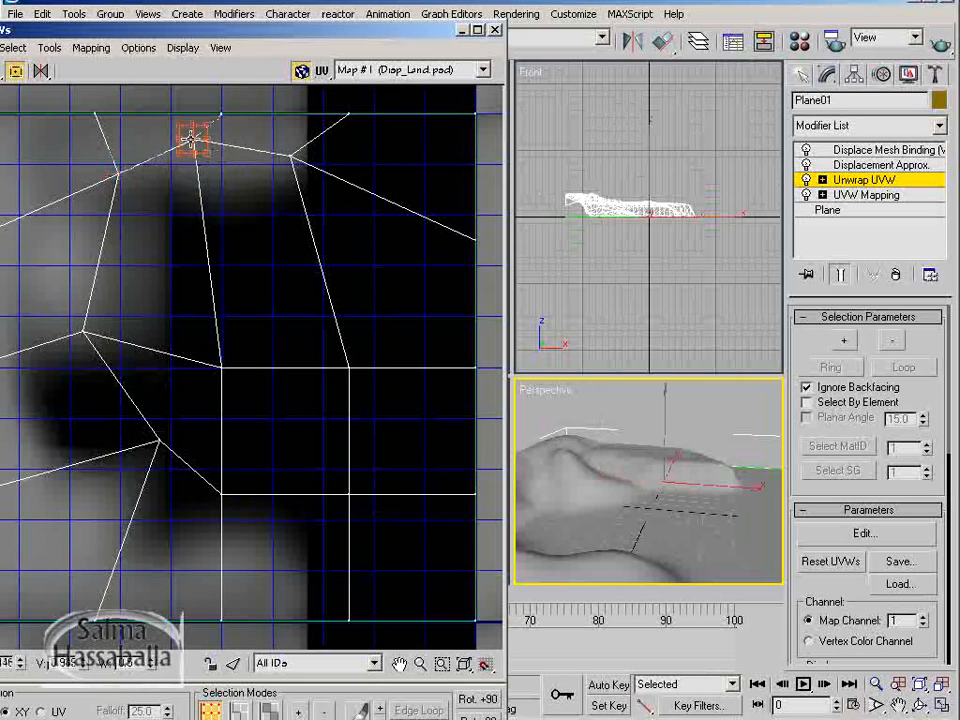
drag(121, 168, 144, 209)
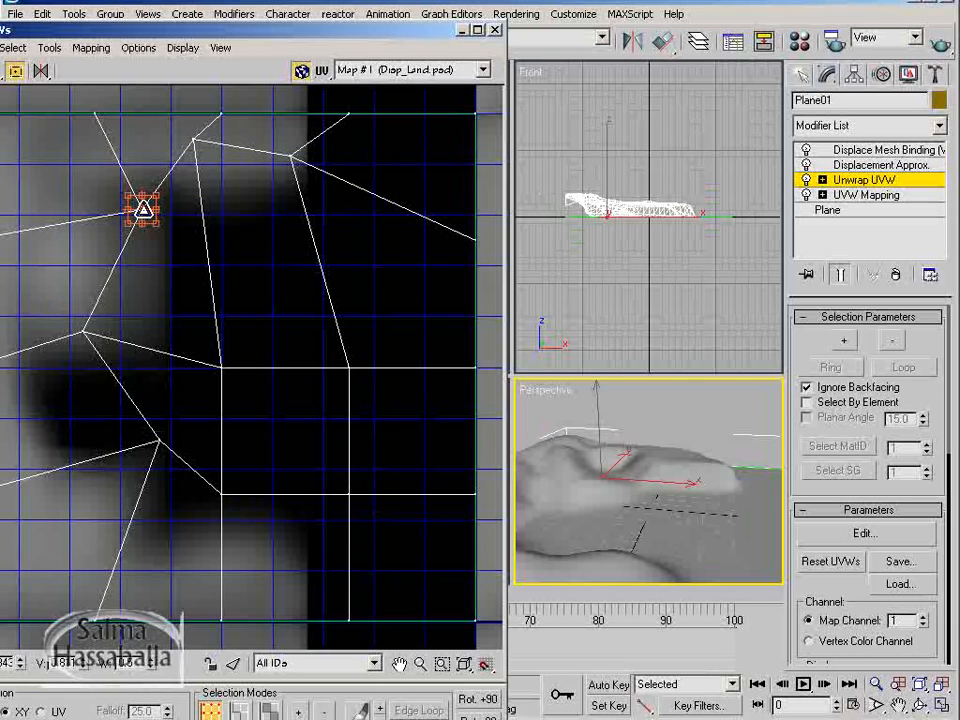
drag(84, 330, 85, 314)
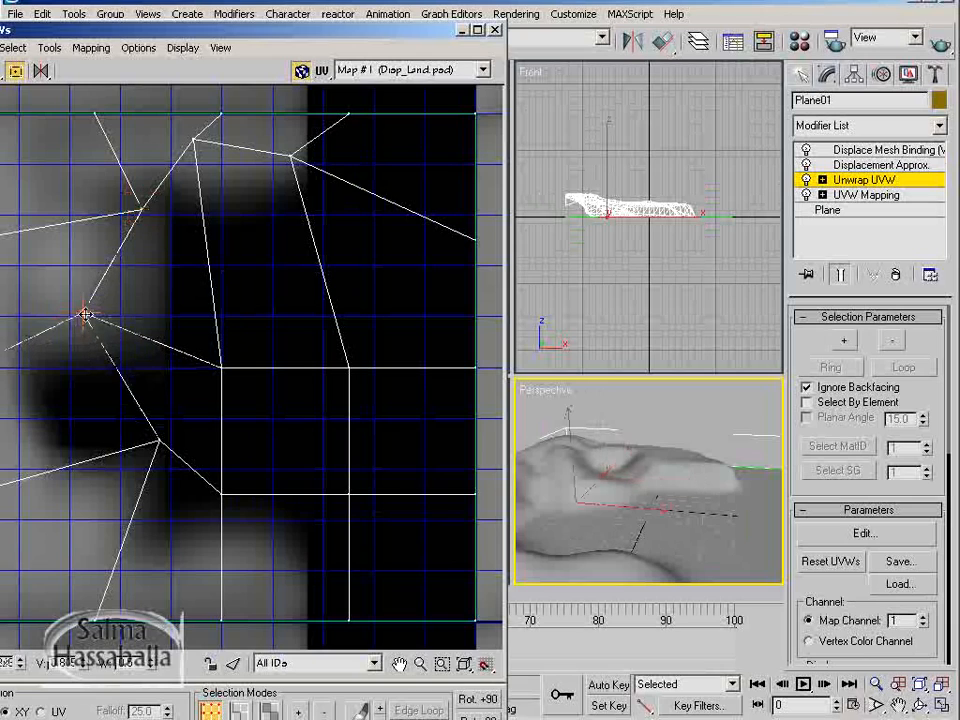
drag(216, 366, 181, 338)
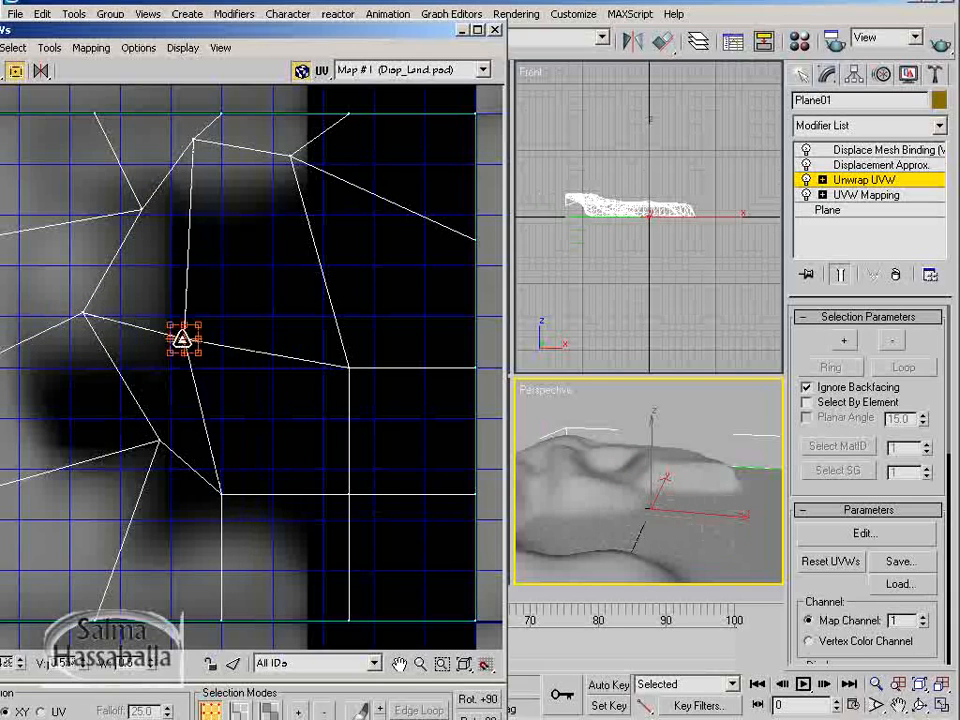
drag(194, 140, 181, 140)
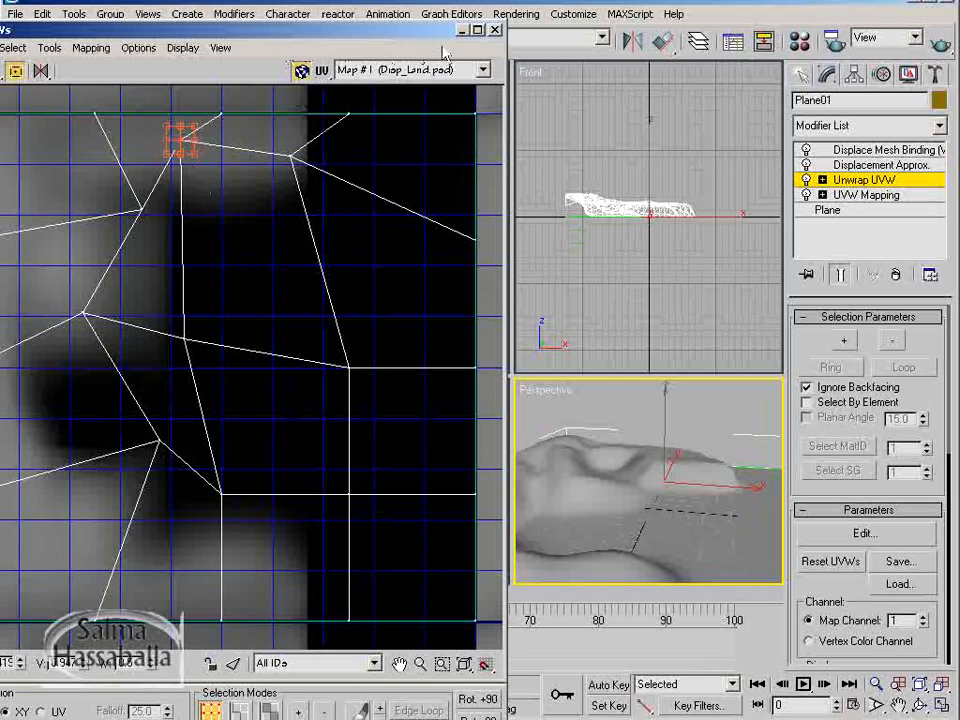
Close the UV editor and reset the viewport layout to four equal views.
click(495, 30)
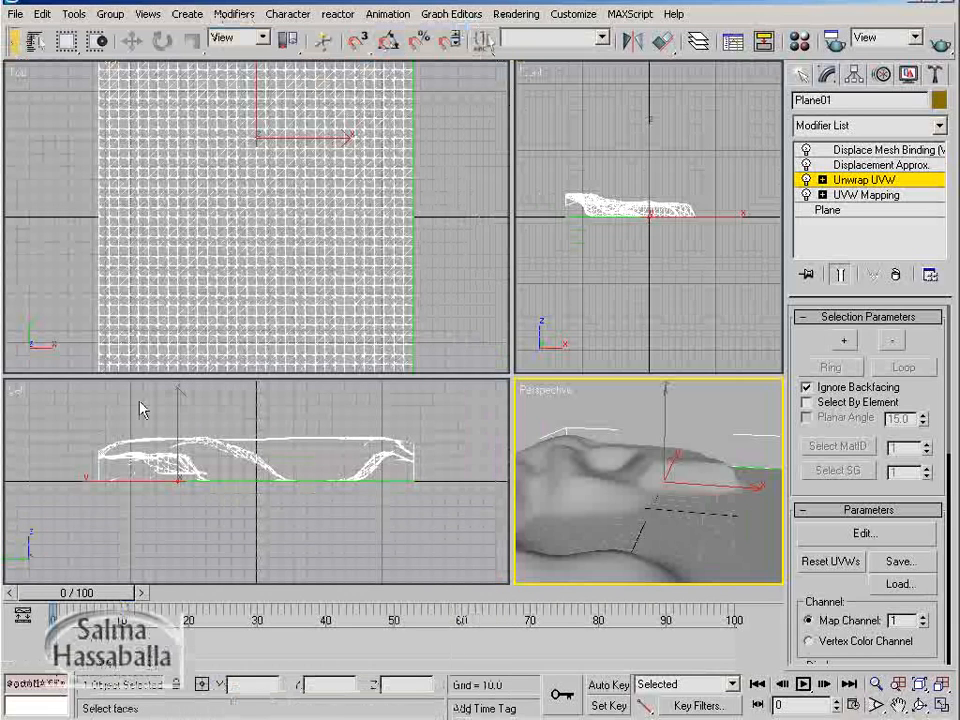
right_click(512, 374)
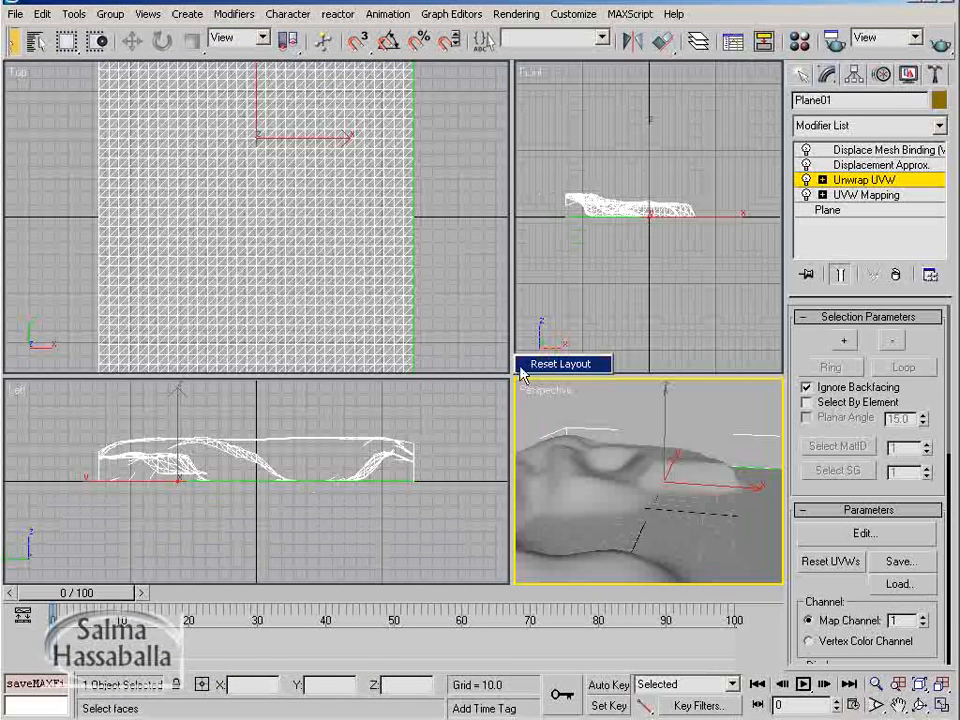
click(535, 365)
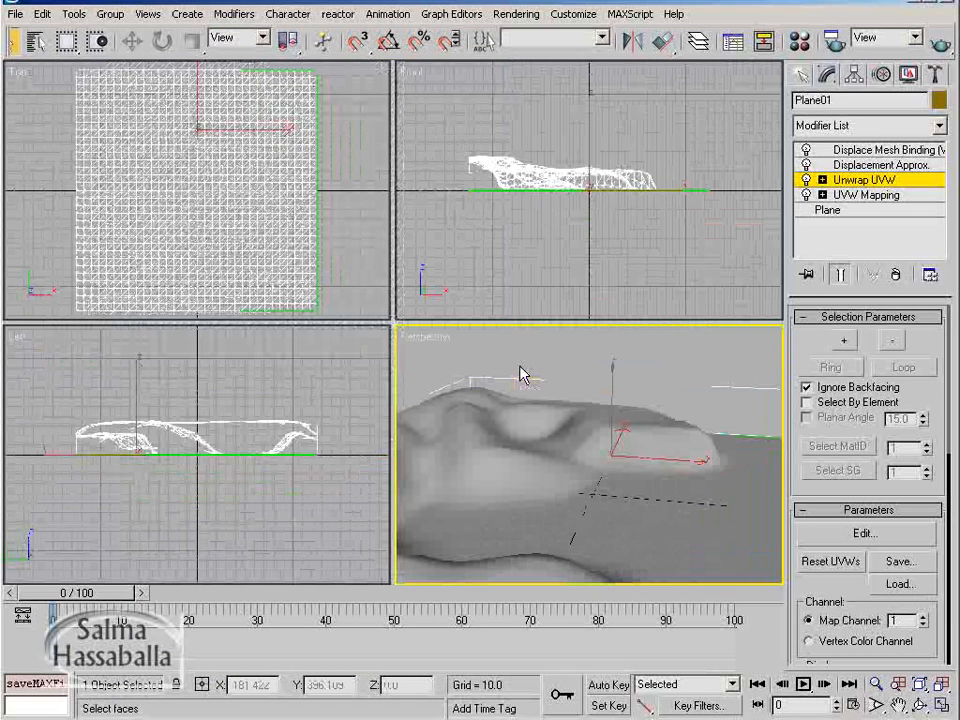
Compare the terrain with and without the Unwrap UVW modifier, examining the displaced relief from another perspective angle.
click(807, 181)
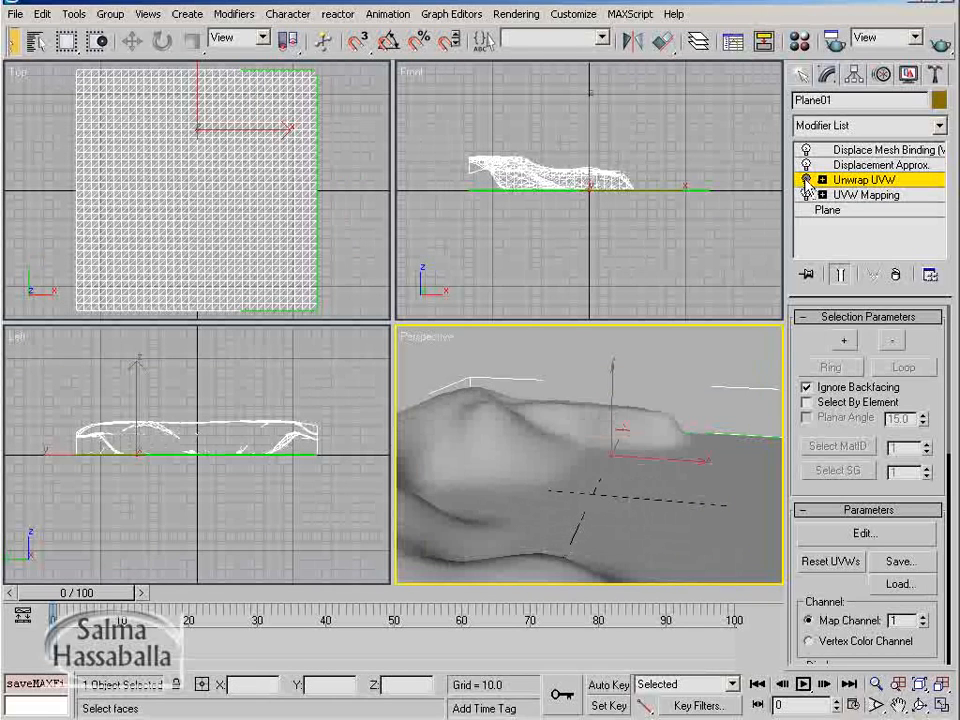
click(807, 181)
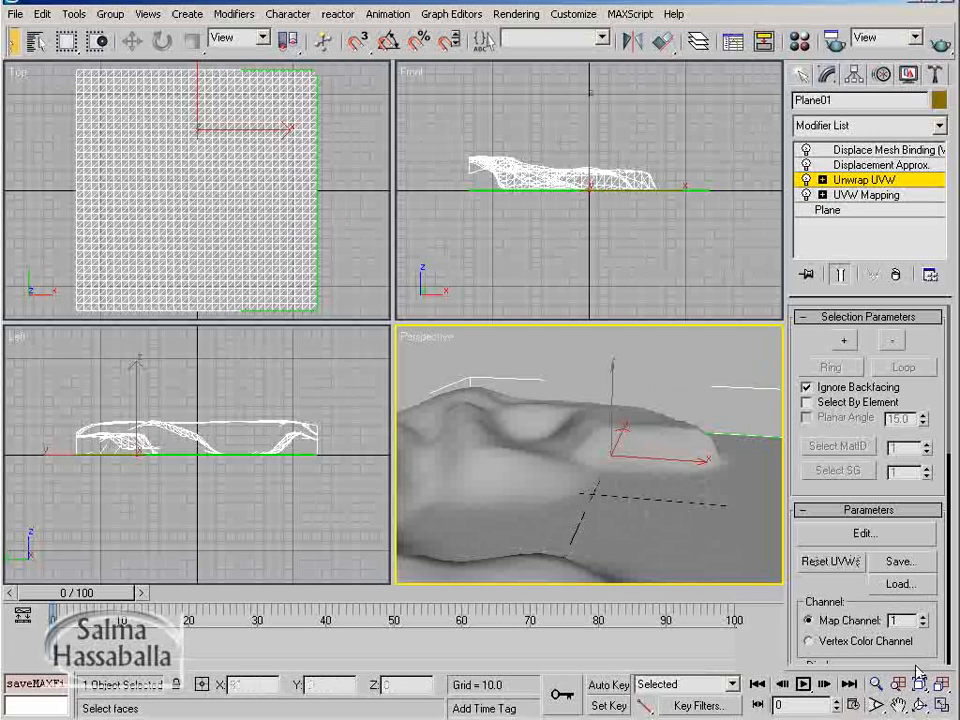
click(922, 706)
drag(574, 510, 594, 489)
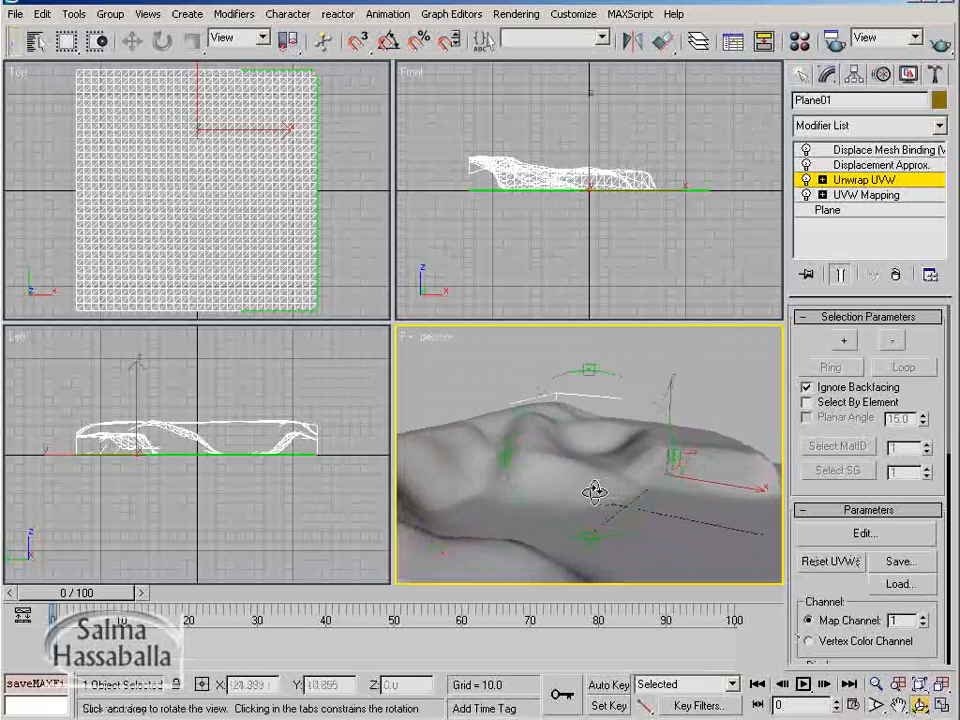
click(805, 181)
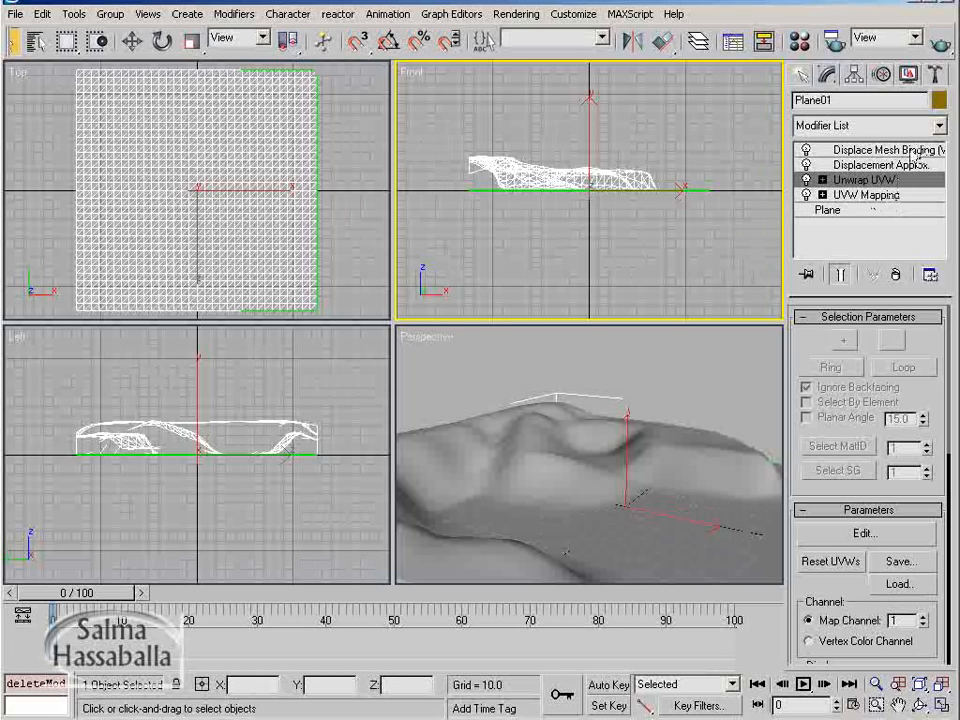
Add a UVW Map modifier above Unwrap UVW on the plane and set its map channel to 2.
click(937, 126)
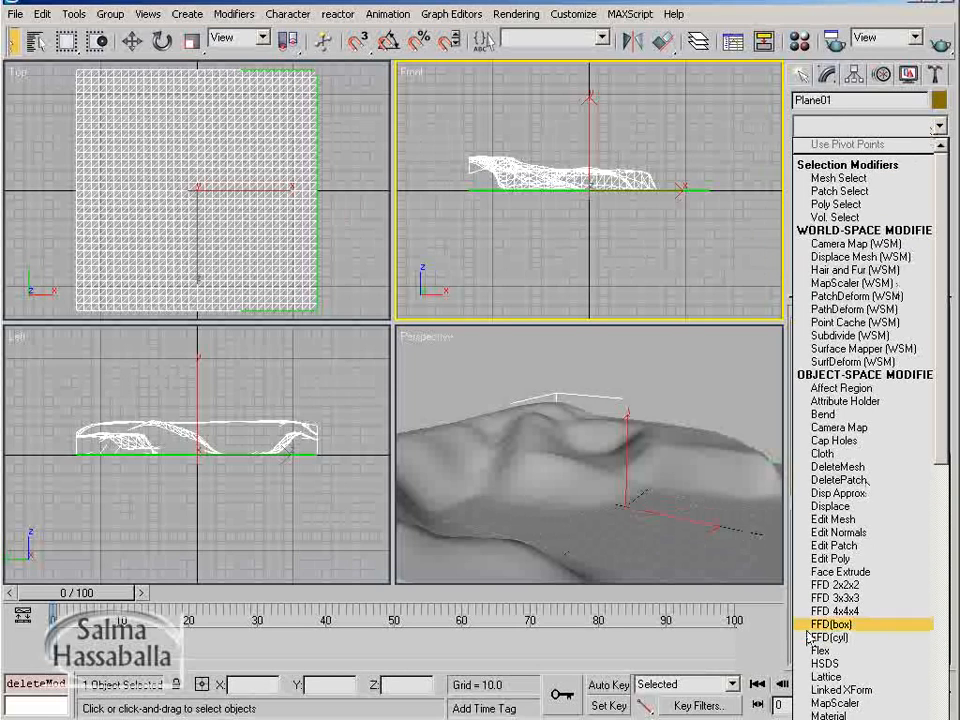
key(u)
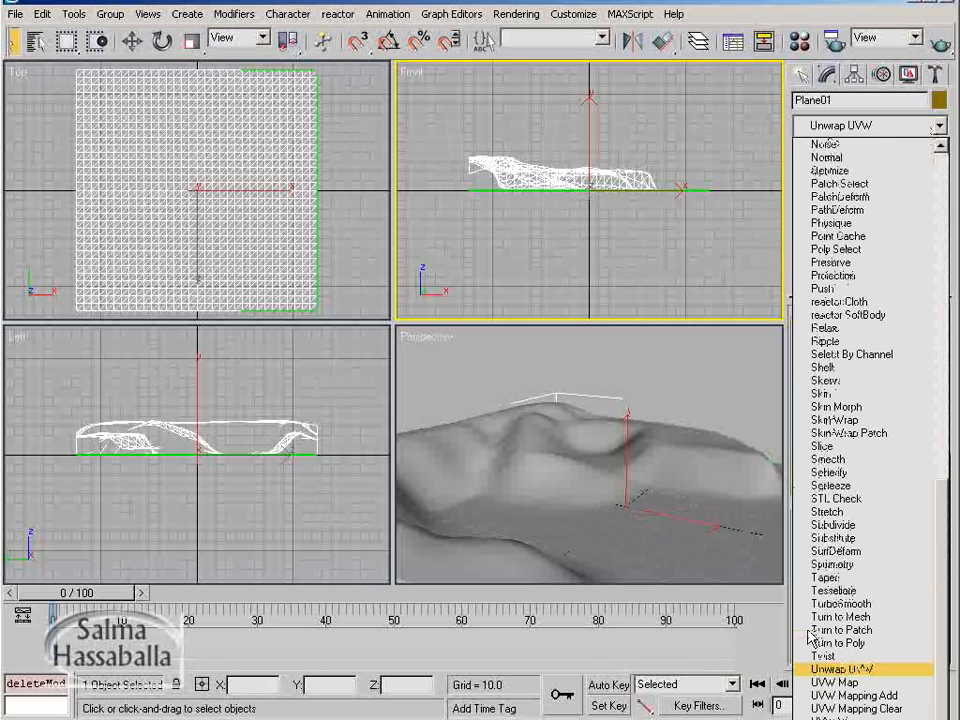
click(833, 683)
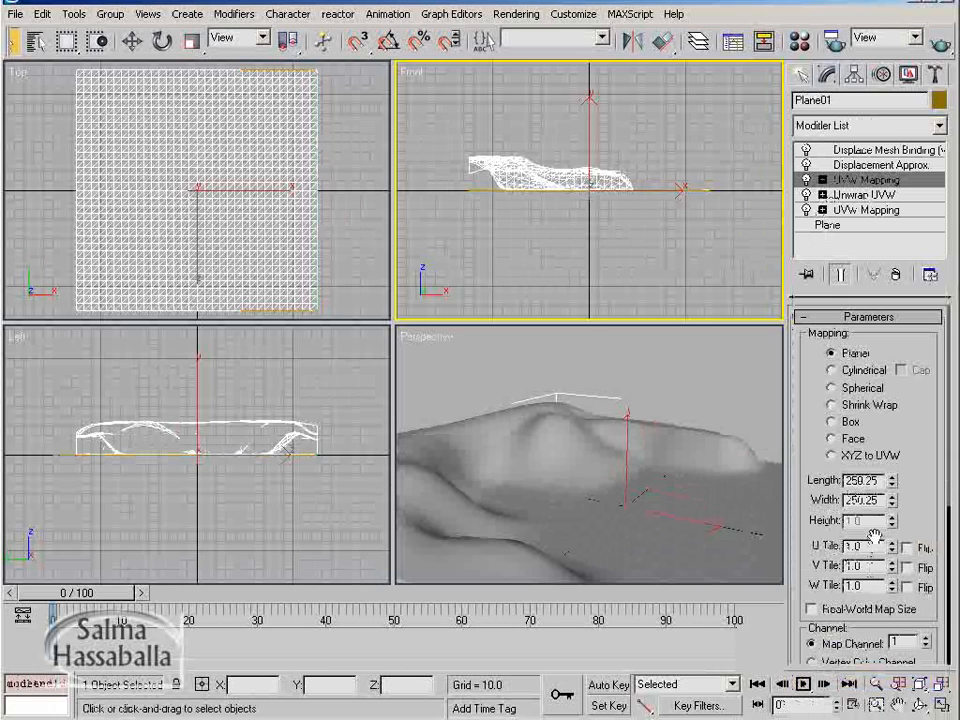
drag(919, 520, 929, 411)
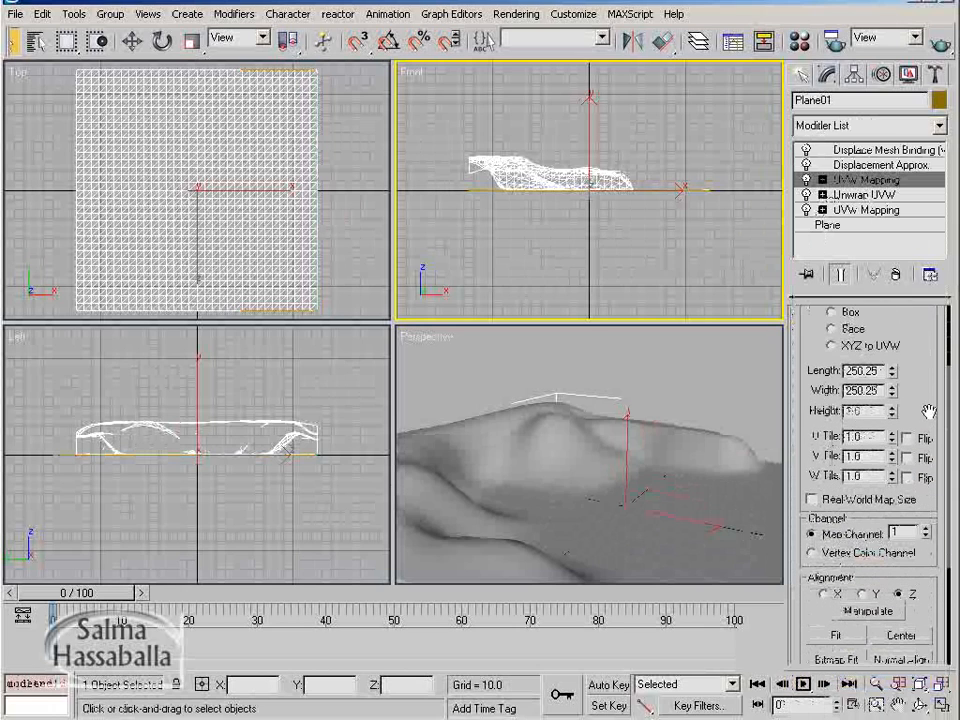
click(925, 531)
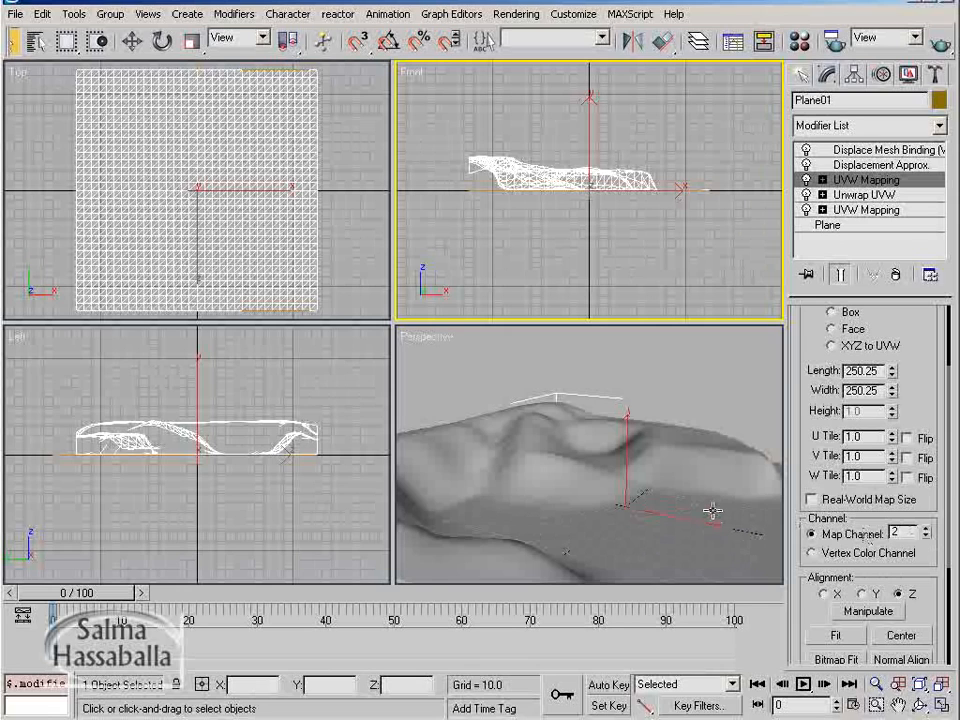
Open the Material Editor and go from the displacement bitmap up to the Land material's maps.
key(m)
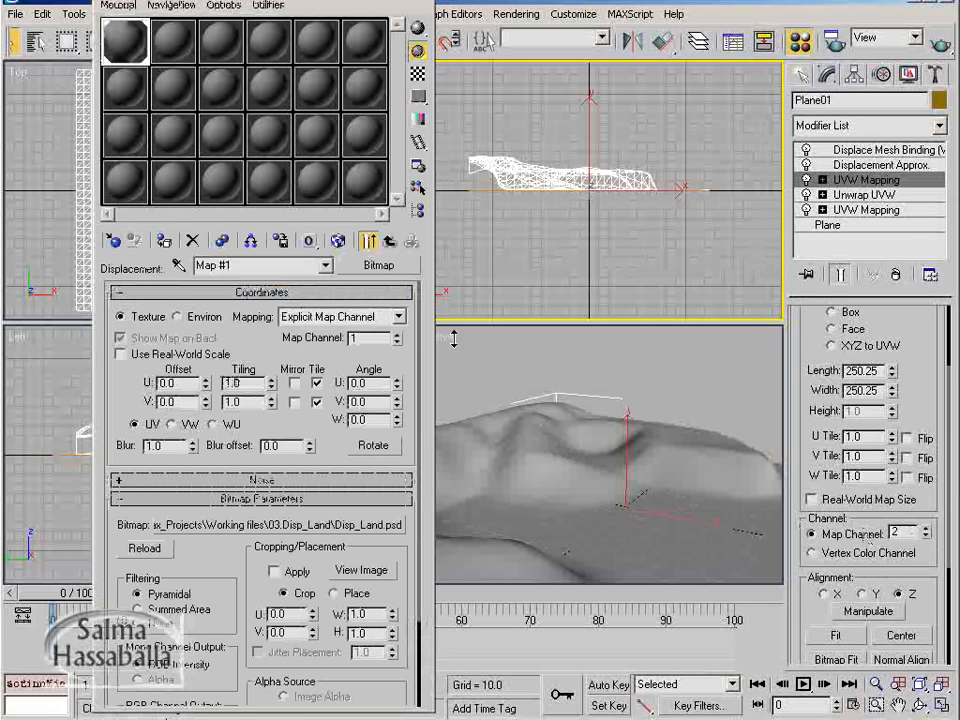
click(387, 246)
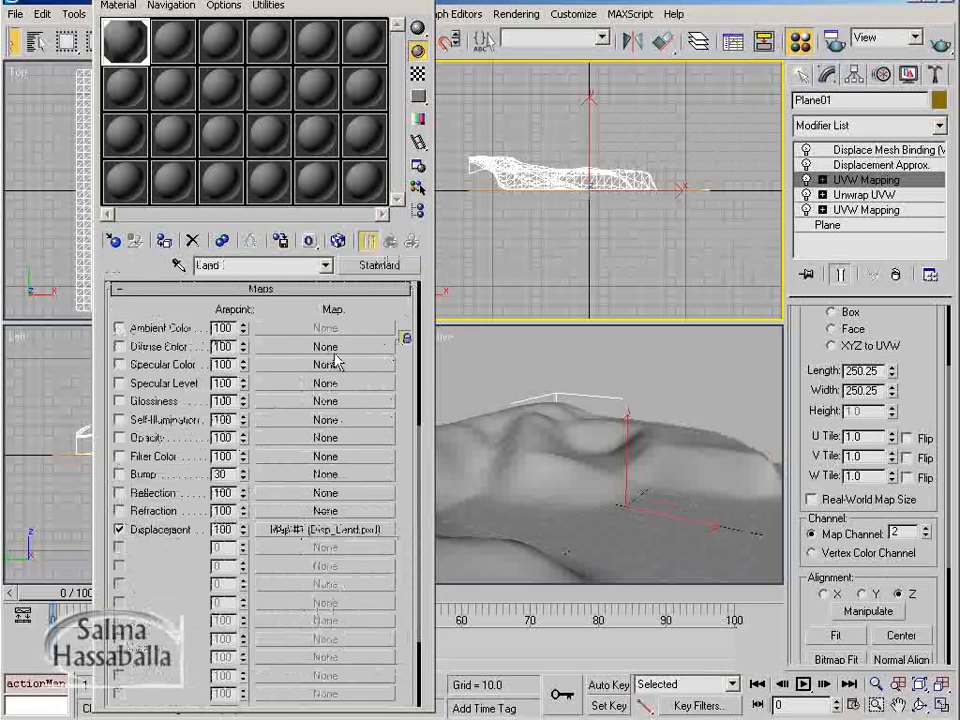